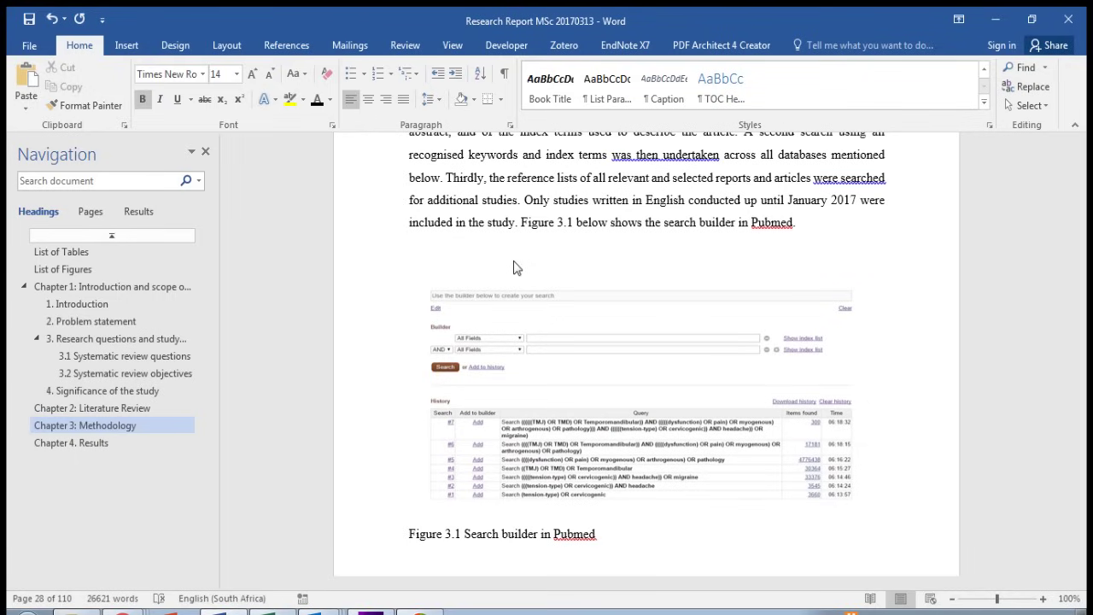
# Step: Examine the Figure 3.1 and Table 3.1 captions in Chapter 3 and the List of Tables and List of Figures pages
pyautogui.scroll(1, 517, 267)
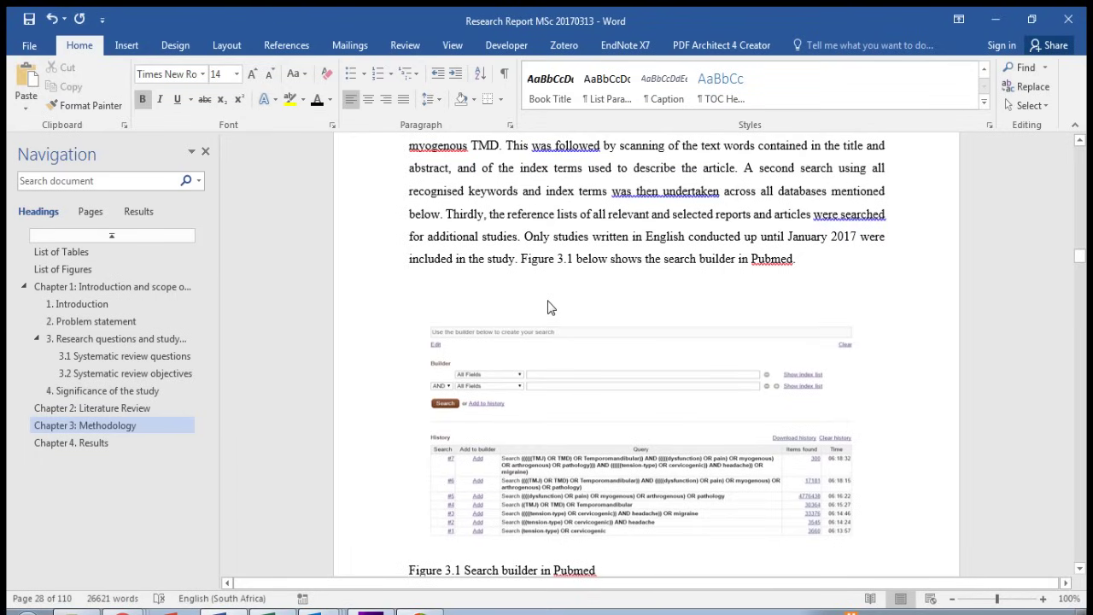
pyautogui.scroll(-1, 549, 307)
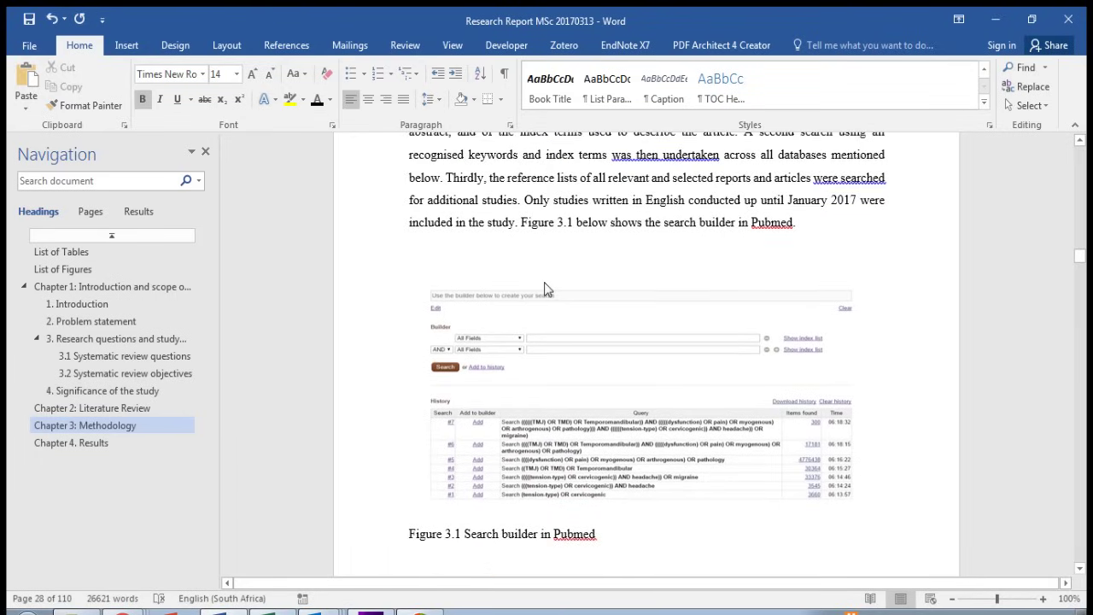
pyautogui.scroll(-3, 547, 293)
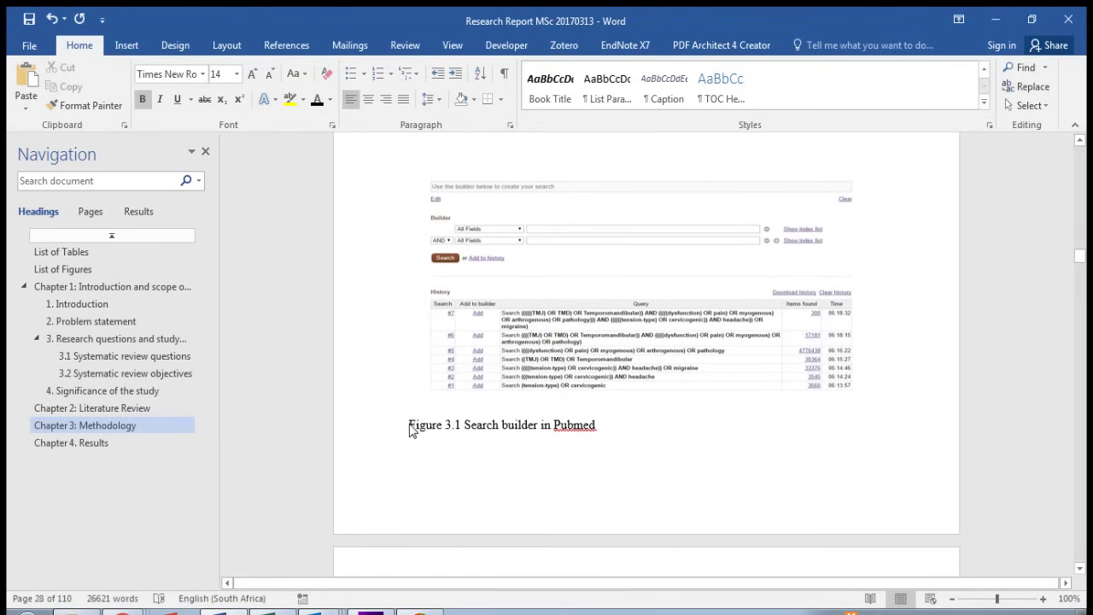
pyautogui.moveTo(409, 433); pyautogui.dragTo(619, 437)
pyautogui.scroll(-9, 617, 439)
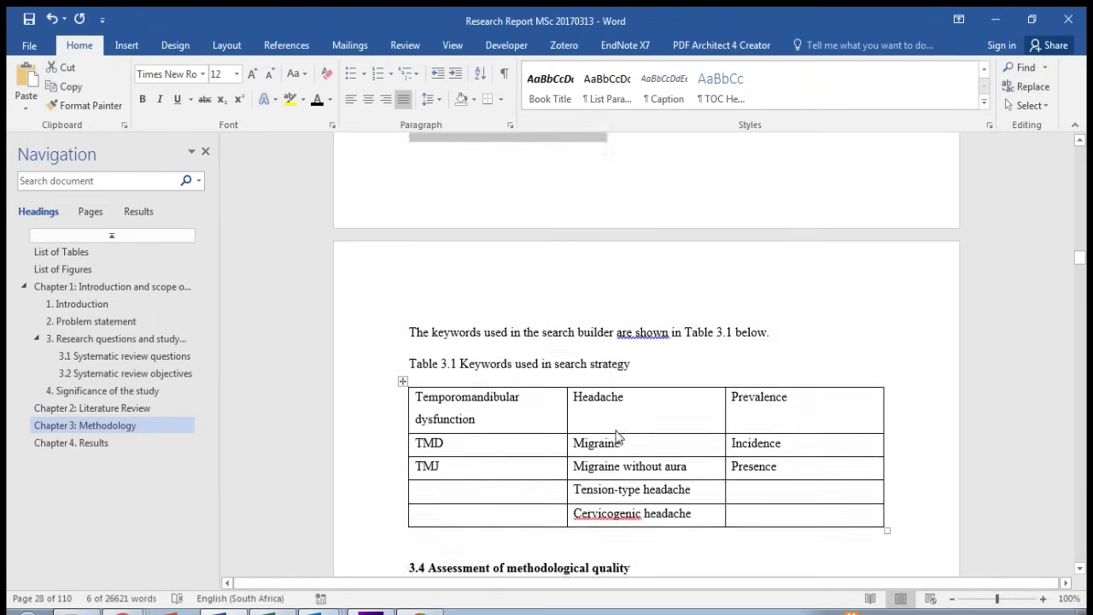
pyautogui.moveTo(410, 343); pyautogui.dragTo(644, 349)
pyautogui.scroll(-8, 645, 347)
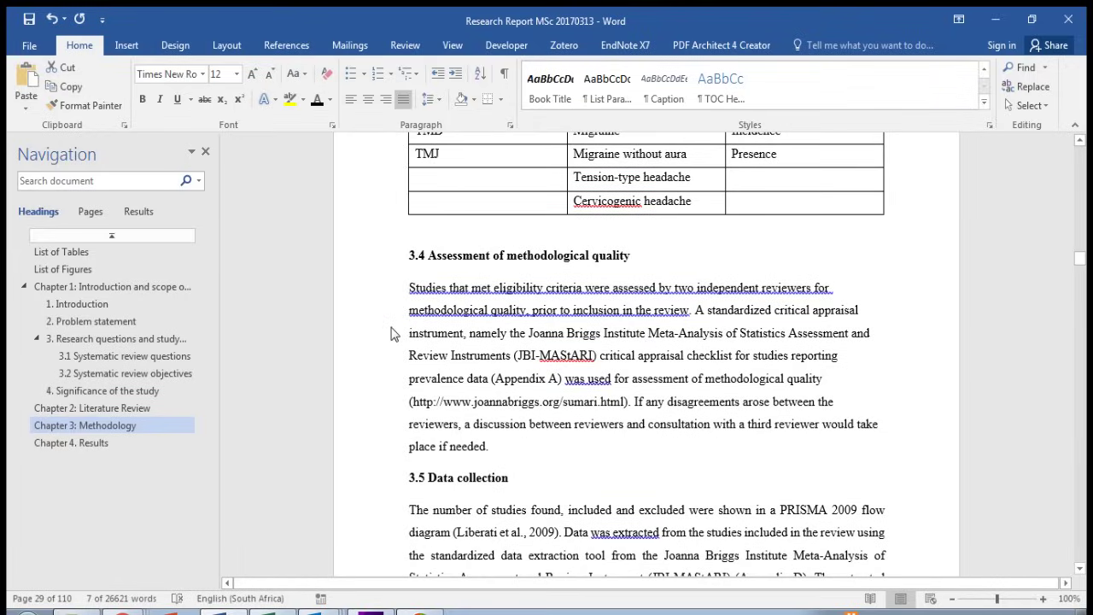
pyautogui.click(72, 251)
pyautogui.click(76, 269)
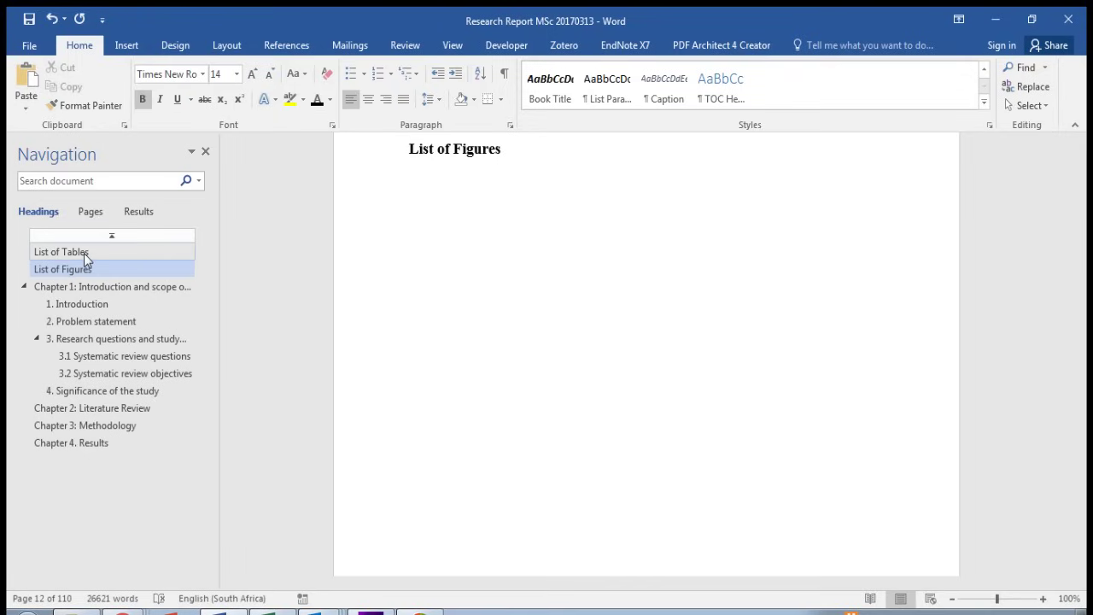
pyautogui.click(84, 252)
pyautogui.click(415, 221)
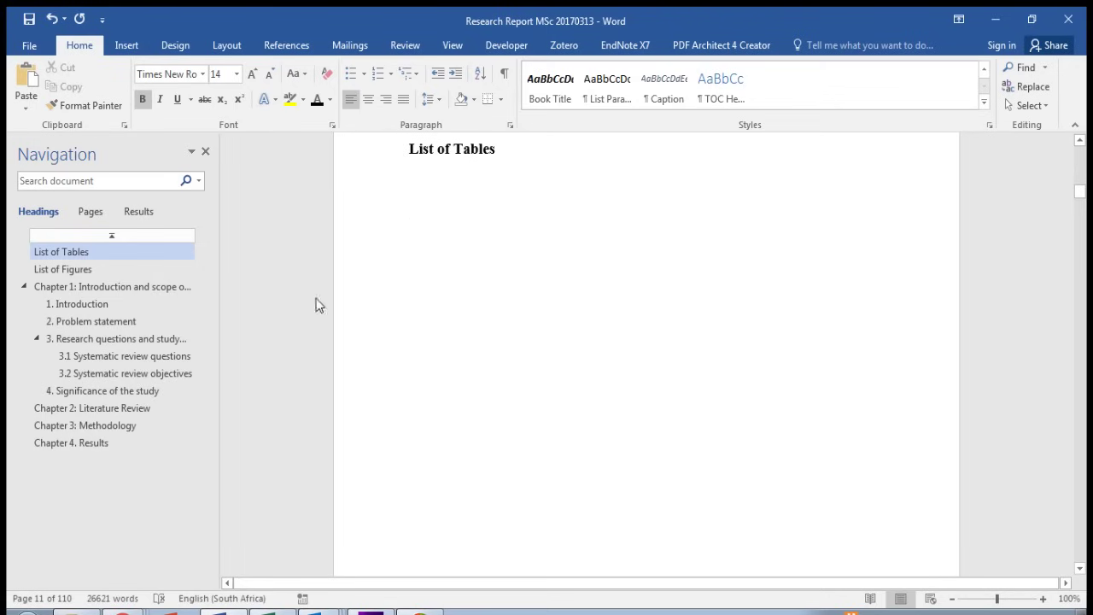
# Step: Insert a caption in front of the typed Table 3.1 title in Chapter 3, using a new label "Table 3."
pyautogui.click(128, 427)
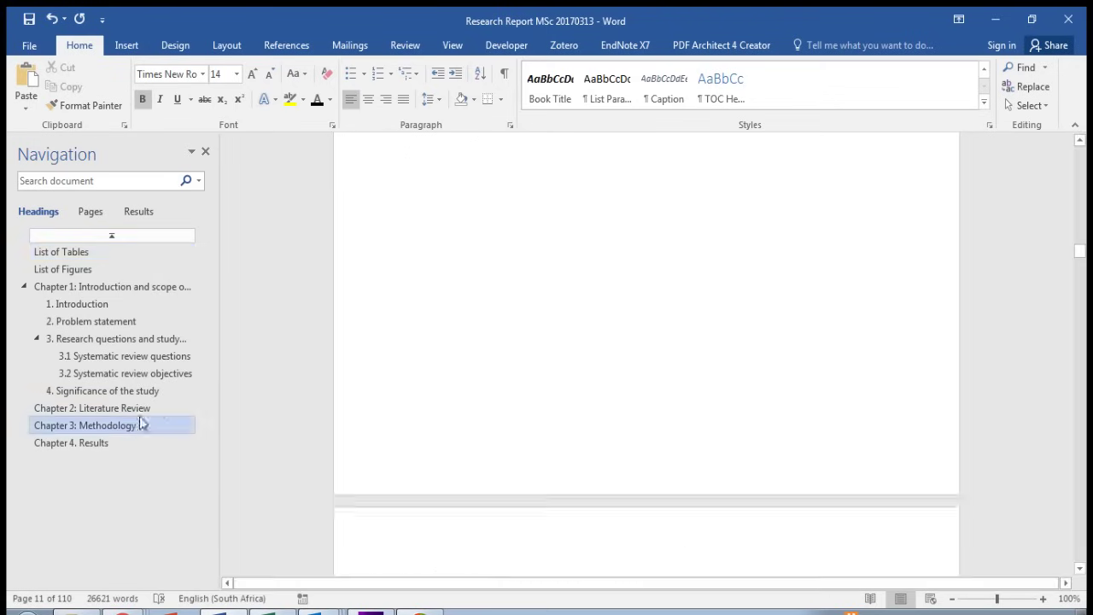
pyautogui.scroll(-10, 487, 269)
pyautogui.scroll(-15, 487, 269)
pyautogui.scroll(-10, 487, 269)
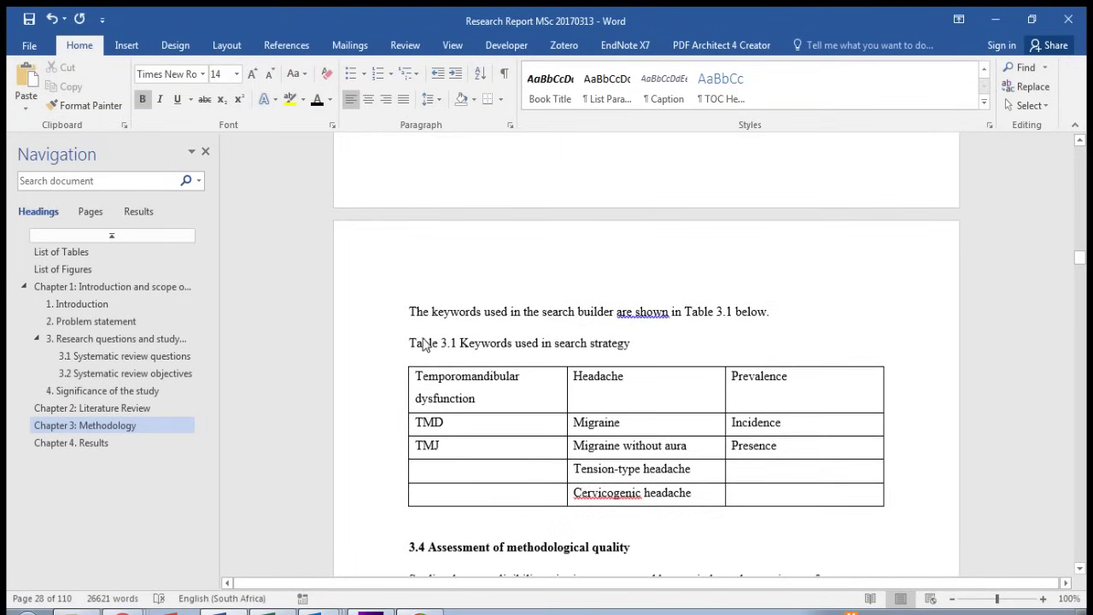
pyautogui.click(407, 349)
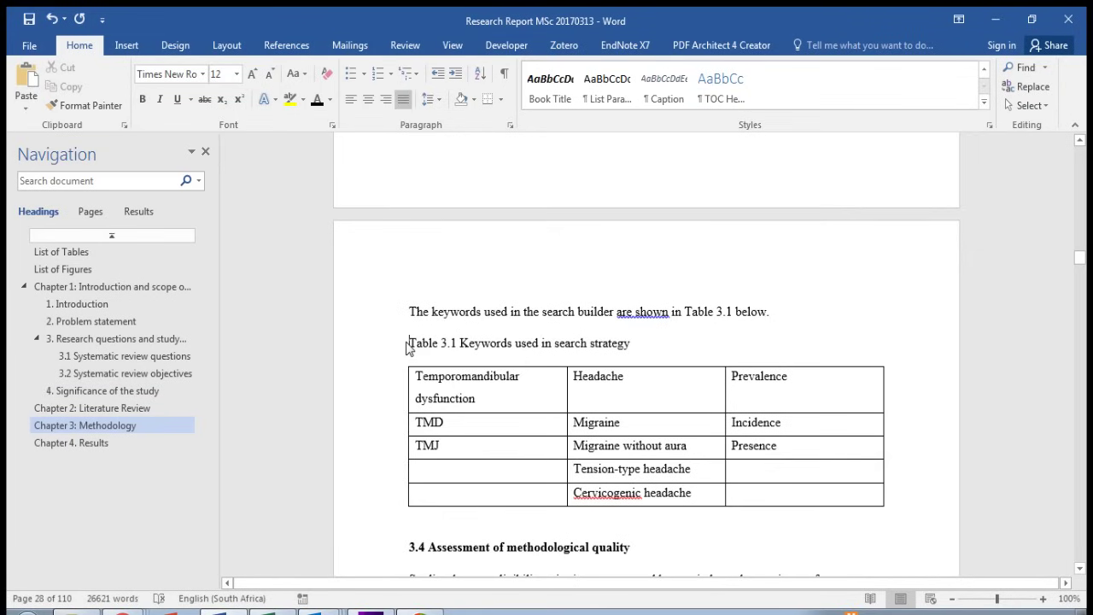
pyautogui.click(287, 48)
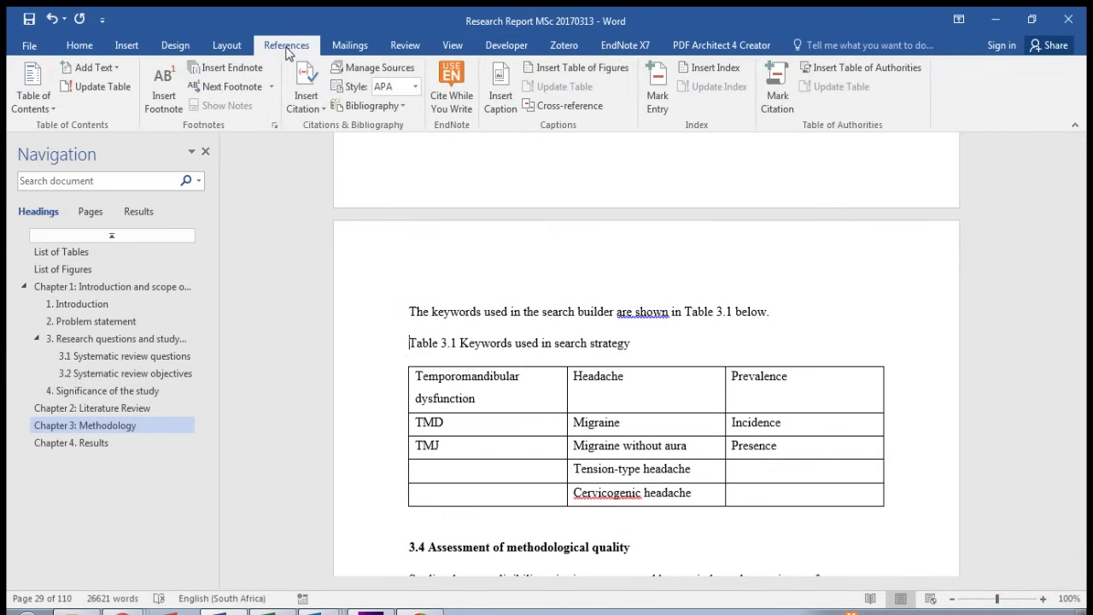
pyautogui.click(501, 101)
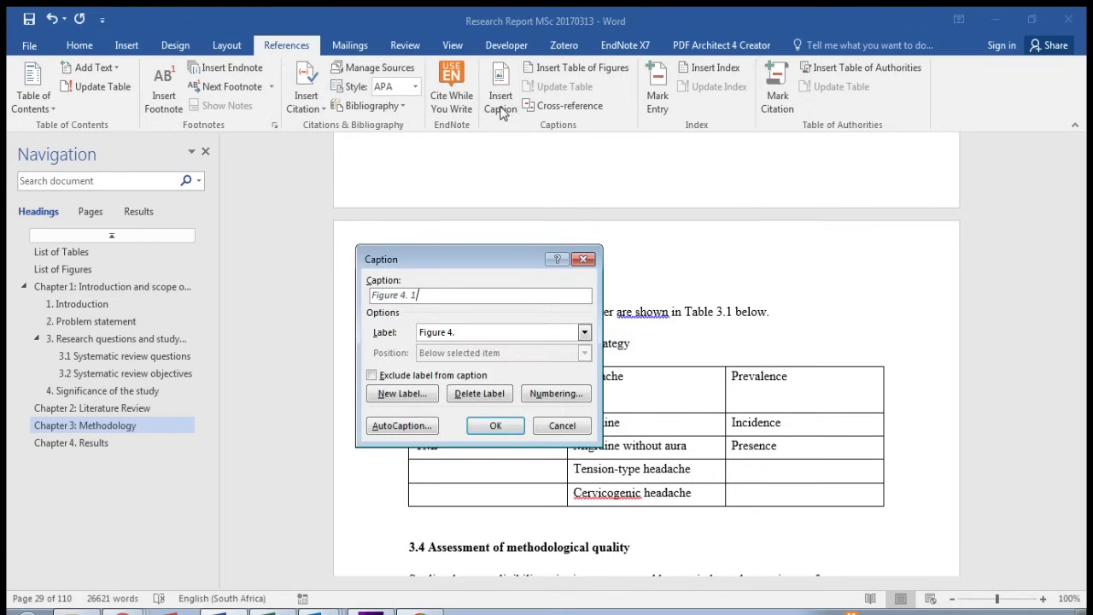
pyautogui.click(584, 332)
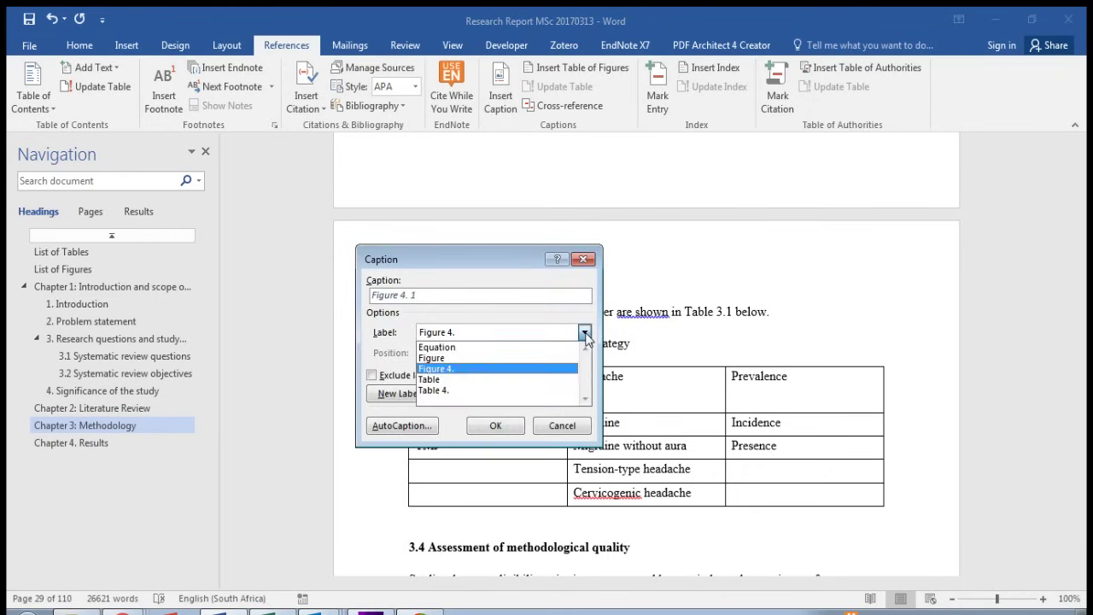
pyautogui.click(584, 333)
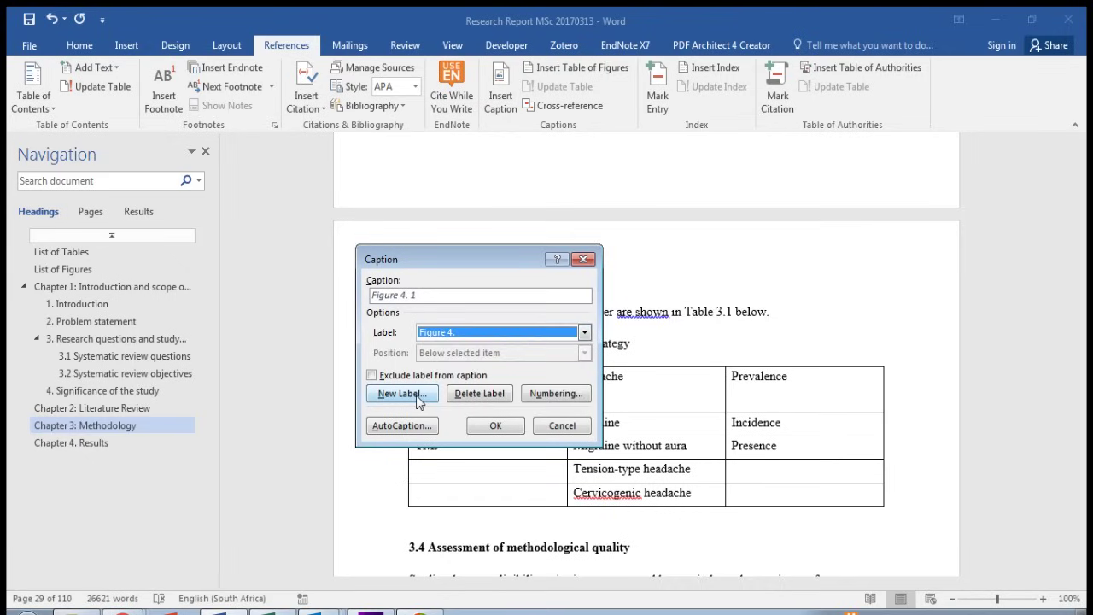
pyautogui.click(418, 395)
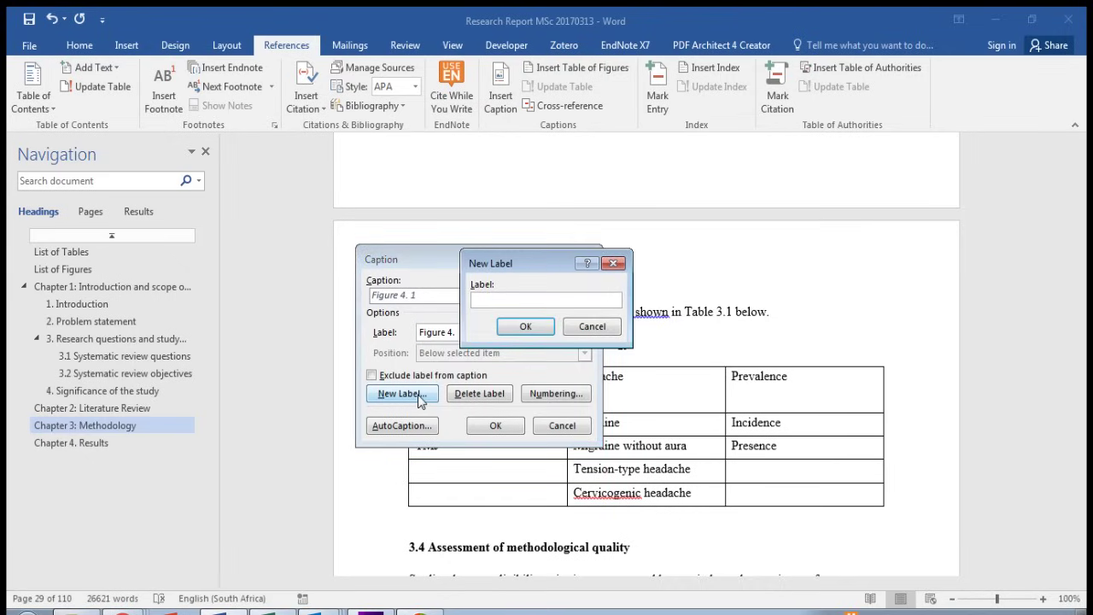
pyautogui.write('Table 3.')
pyautogui.click(525, 326)
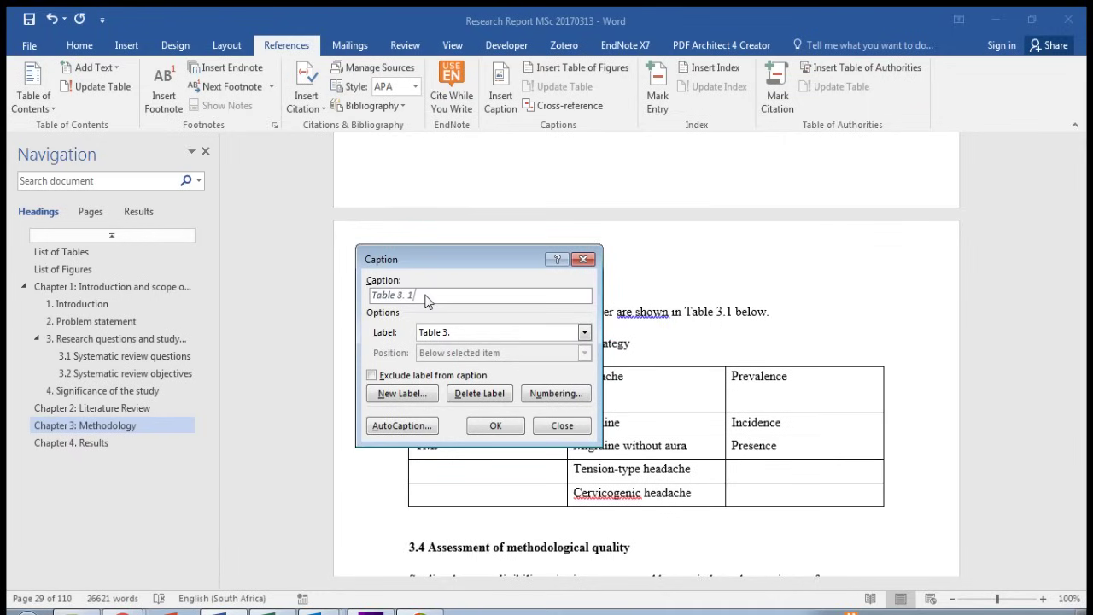
pyautogui.click(495, 426)
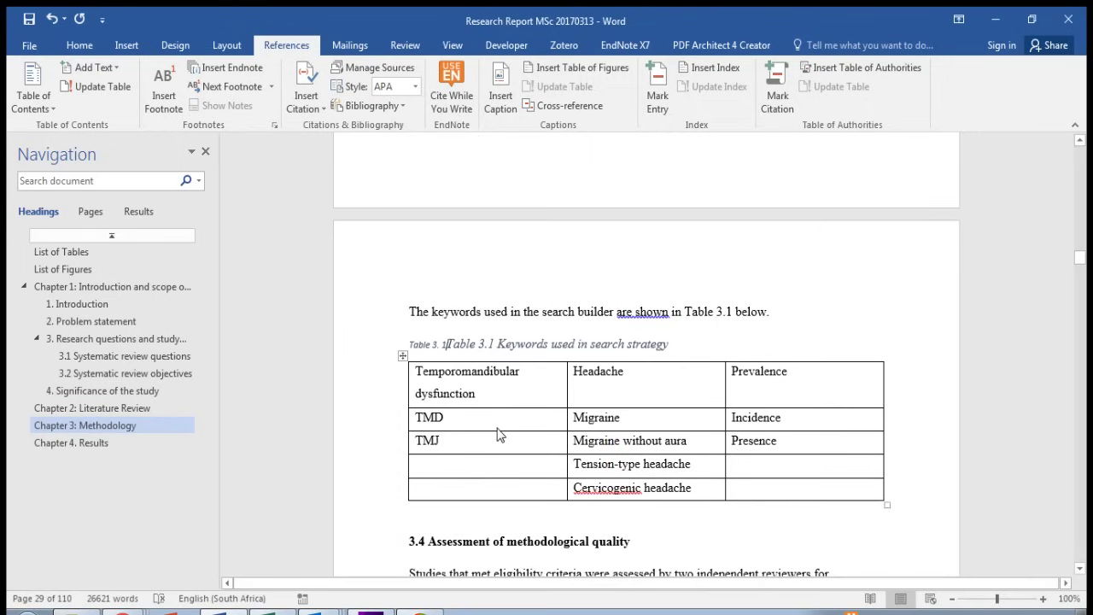
# Step: Delete the manually typed "Table 3.1" that follows the inserted caption number, keeping the title "Keywords used in search strategy"
pyautogui.press('Delete')
pyautogui.press('Delete')
pyautogui.press('Delete')
pyautogui.press('Delete')
pyautogui.press('Delete')
pyautogui.press('Delete')
pyautogui.press('Delete')
pyautogui.press('Delete')
pyautogui.press('Delete')
pyautogui.press('Delete')
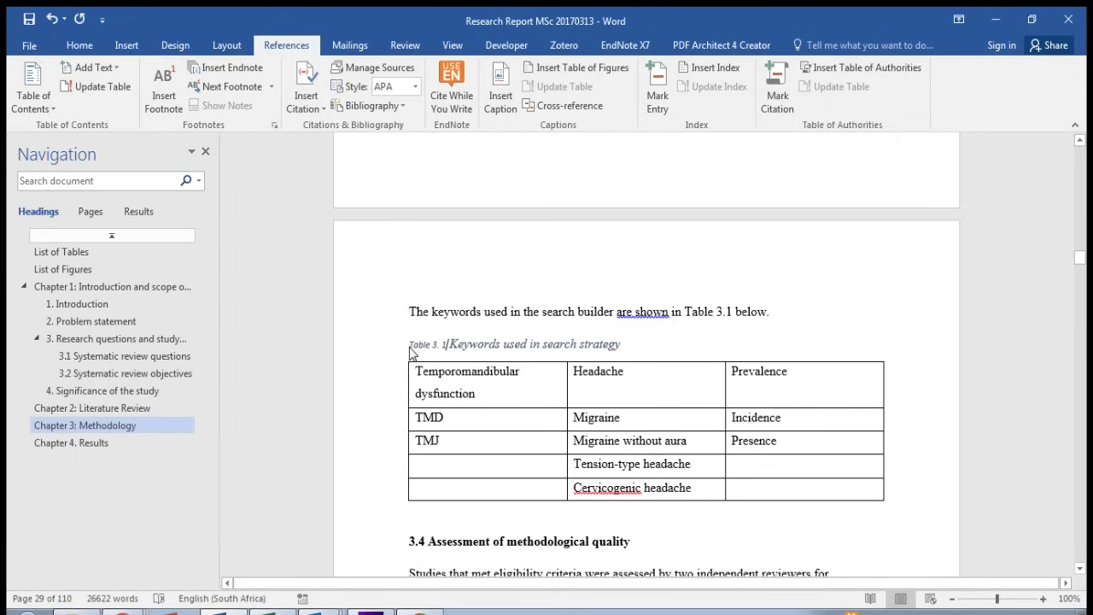
# Step: Format the whole keywords table caption as Times New Roman, size 12, non-italic and black
pyautogui.moveTo(412, 350); pyautogui.dragTo(657, 346)
pyautogui.click(79, 48)
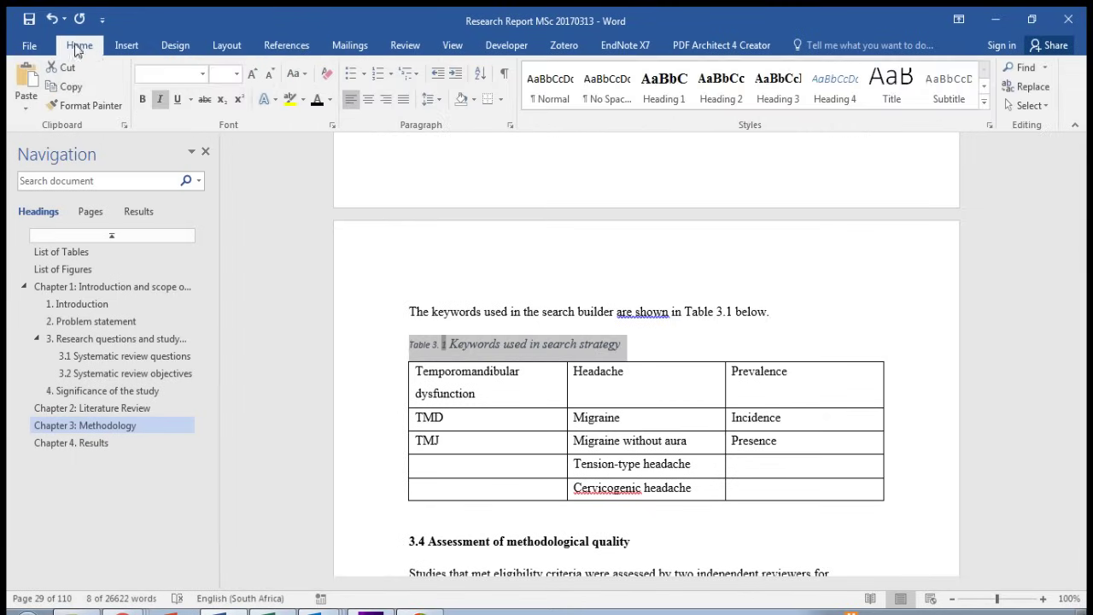
pyautogui.click(188, 181)
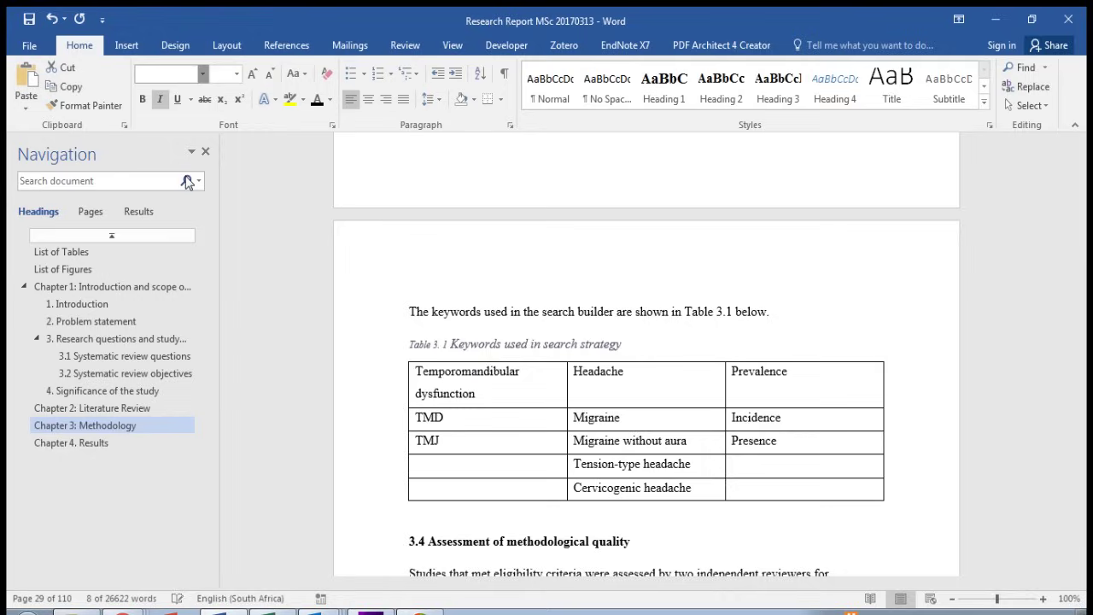
pyautogui.click(234, 78)
pyautogui.click(224, 155)
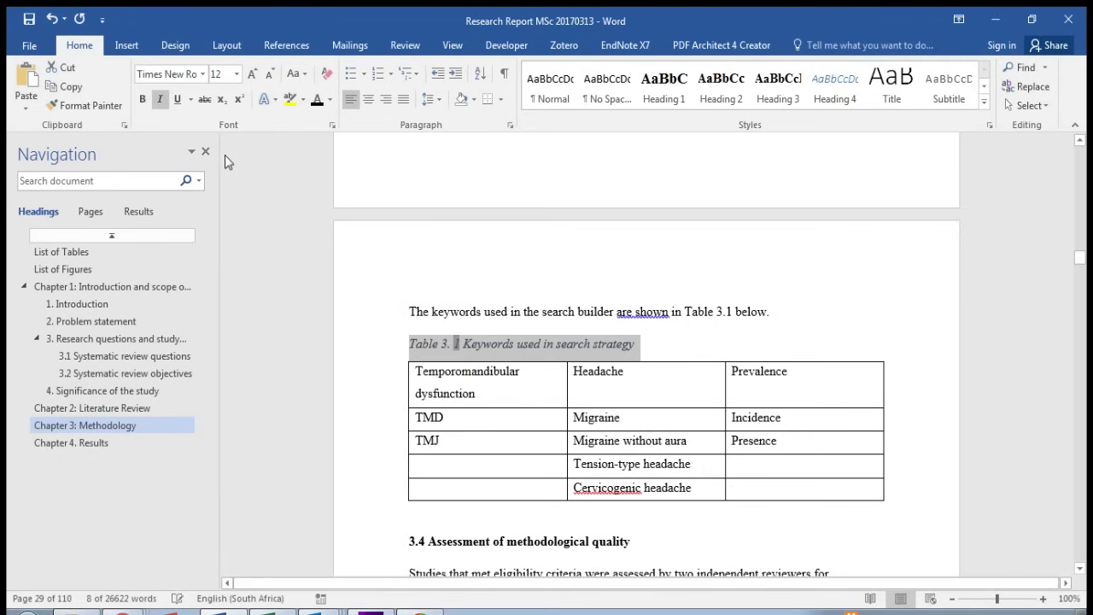
pyautogui.click(160, 100)
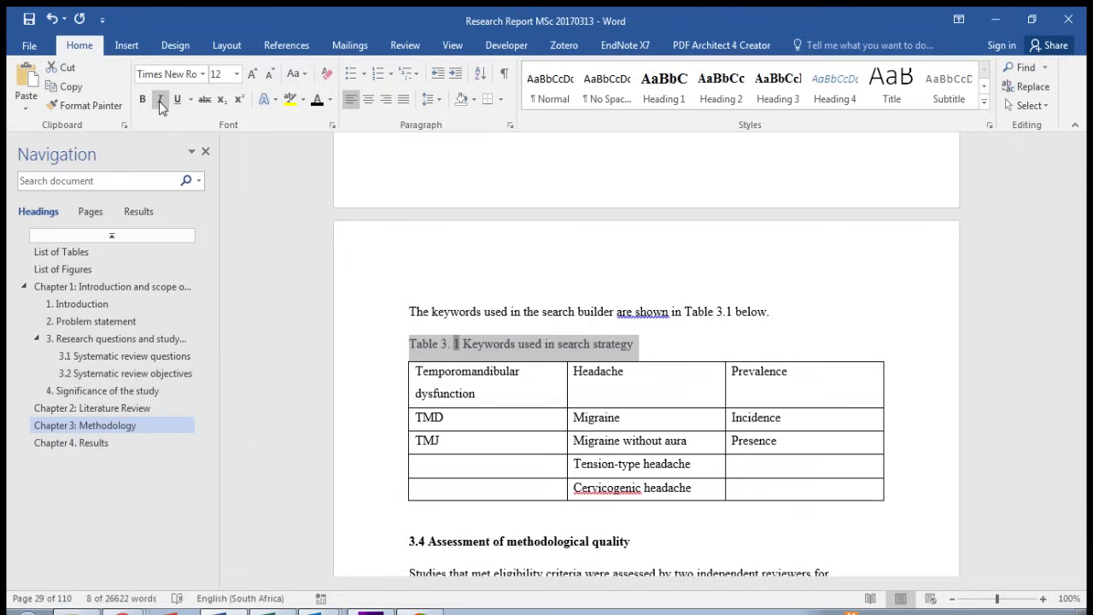
pyautogui.click(317, 99)
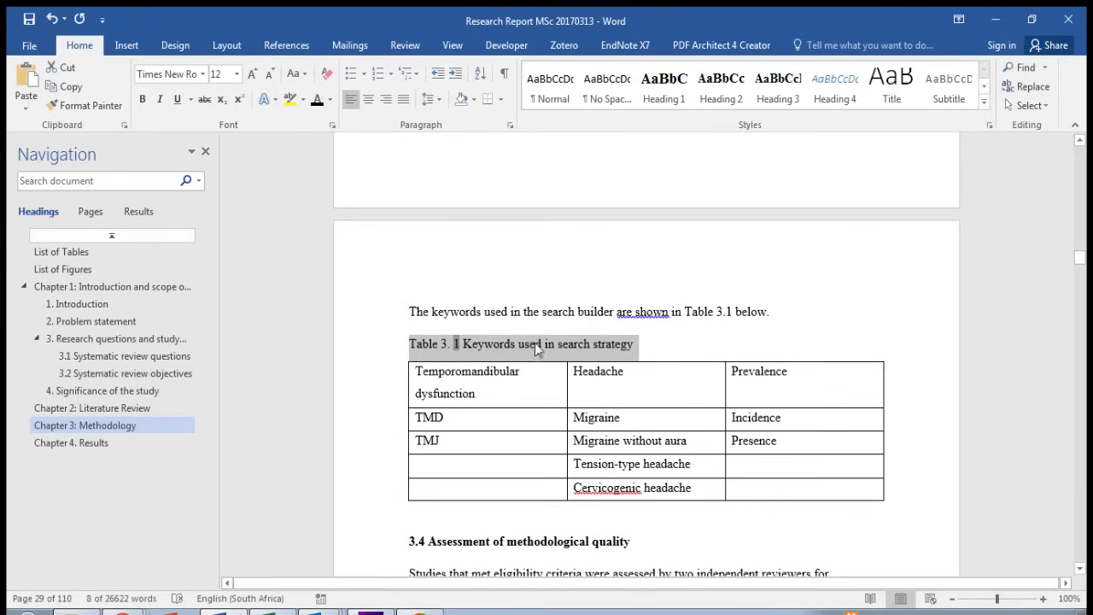
# Step: Update the Caption style to match the formatting of the selected keywords table caption
pyautogui.click(985, 102)
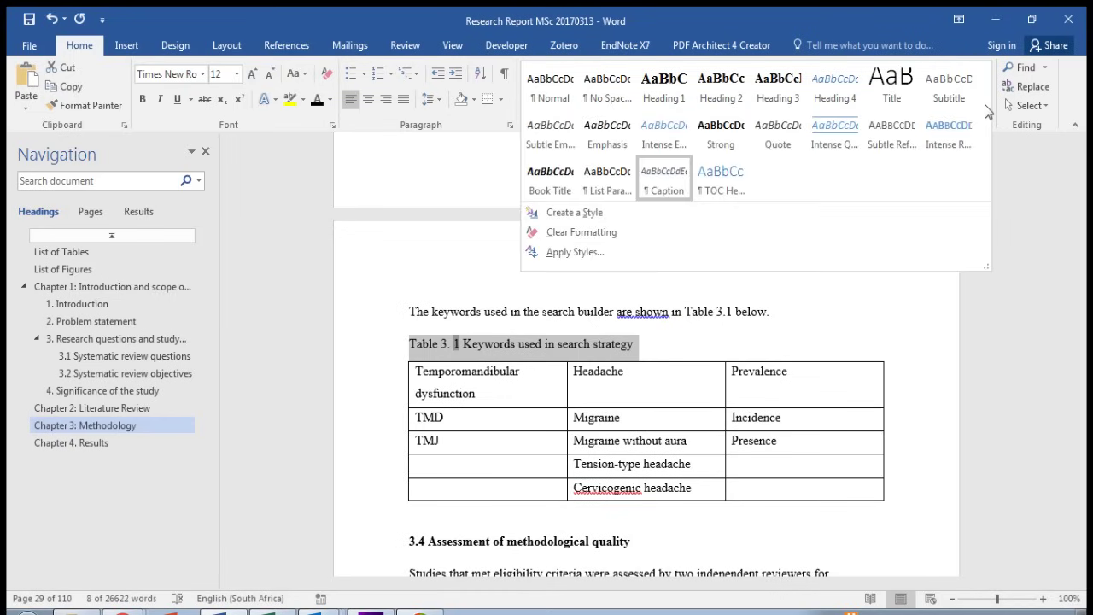
pyautogui.rightClick(665, 186)
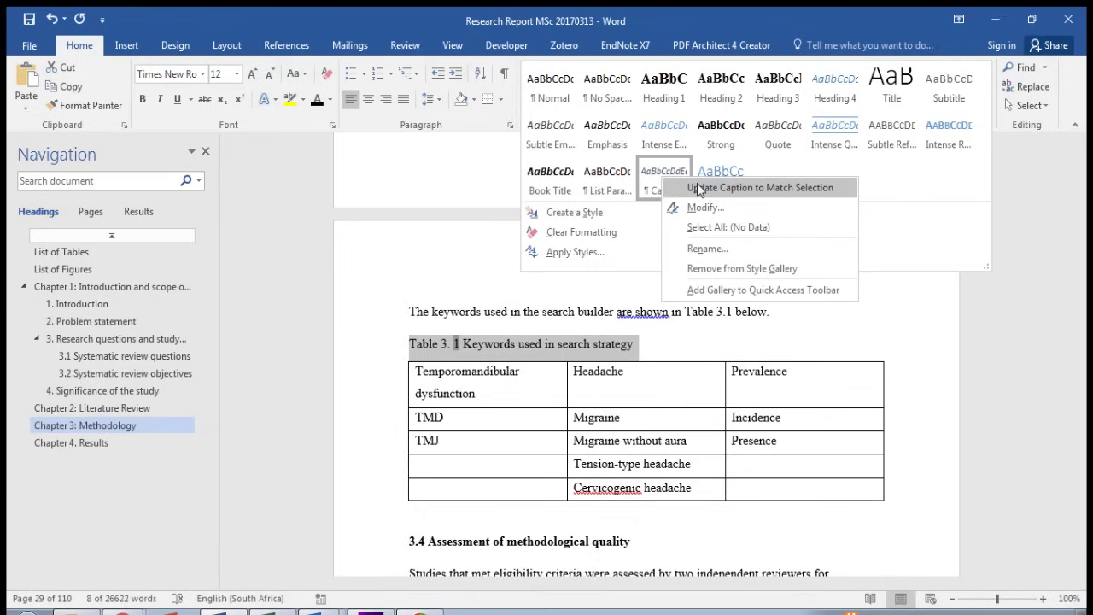
pyautogui.click(697, 187)
pyautogui.click(675, 348)
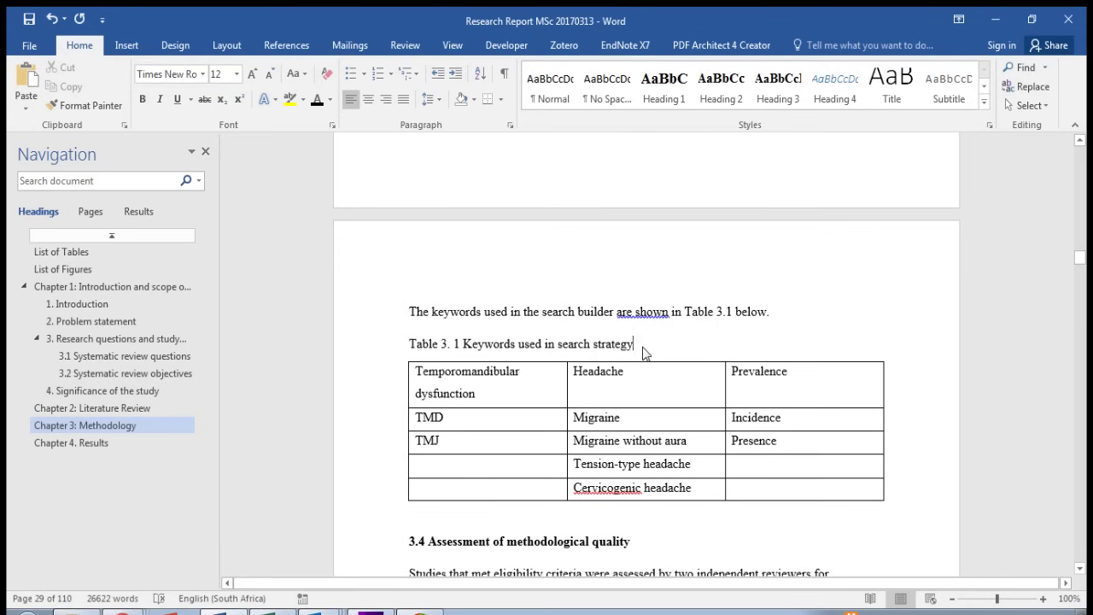
# Step: Insert a caption in front of the typed Table 4.1 title of the excluded articles table, using a new label "Table 4."
pyautogui.scroll(-15, 644, 352)
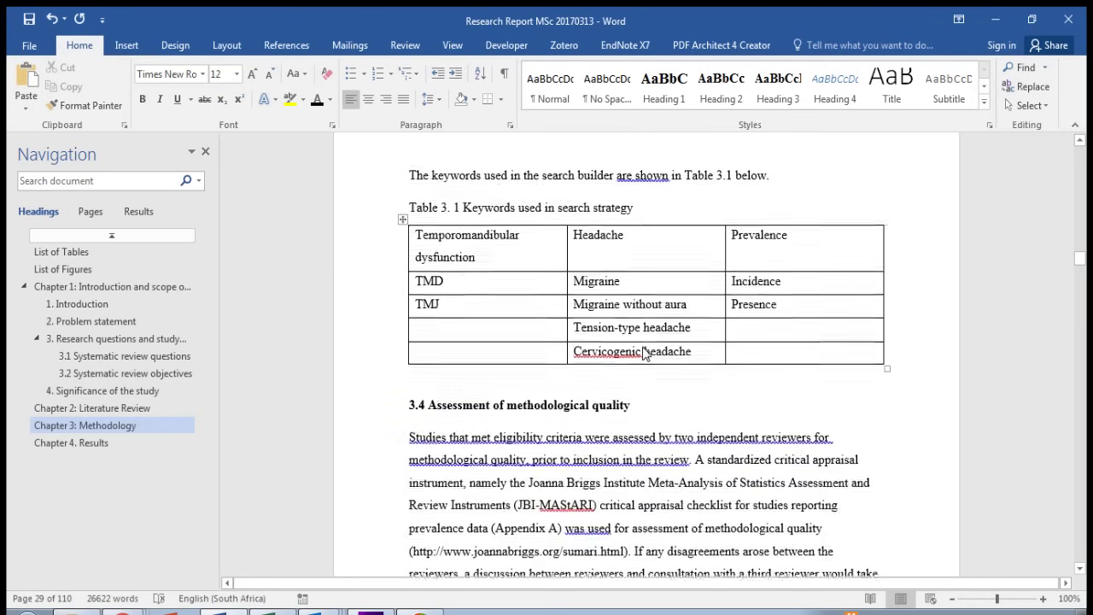
pyautogui.scroll(-20, 645, 353)
pyautogui.scroll(-1, 645, 352)
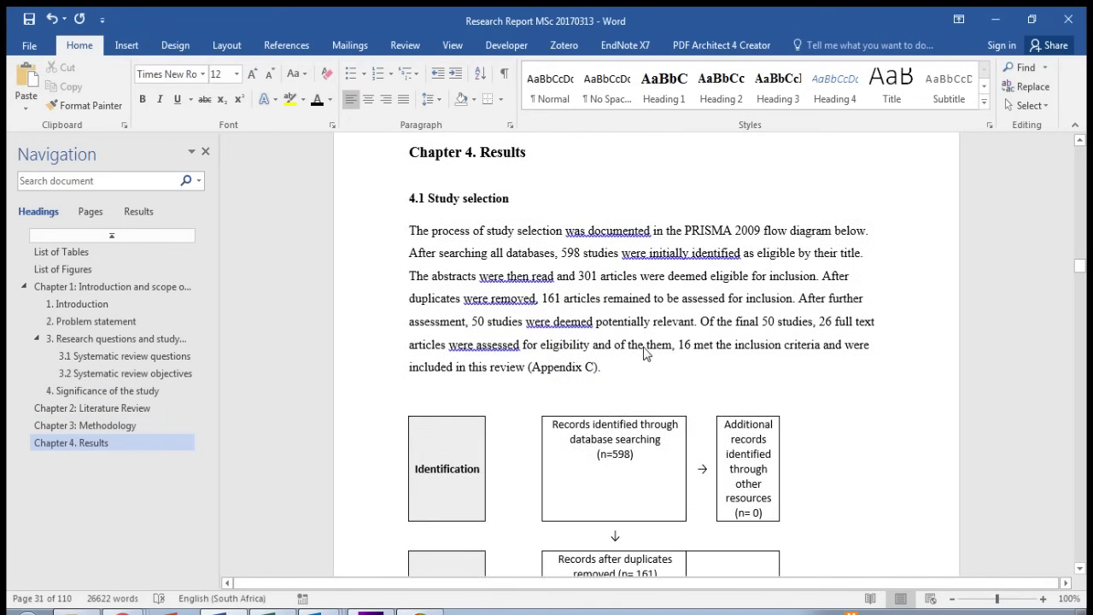
pyautogui.scroll(-13, 646, 353)
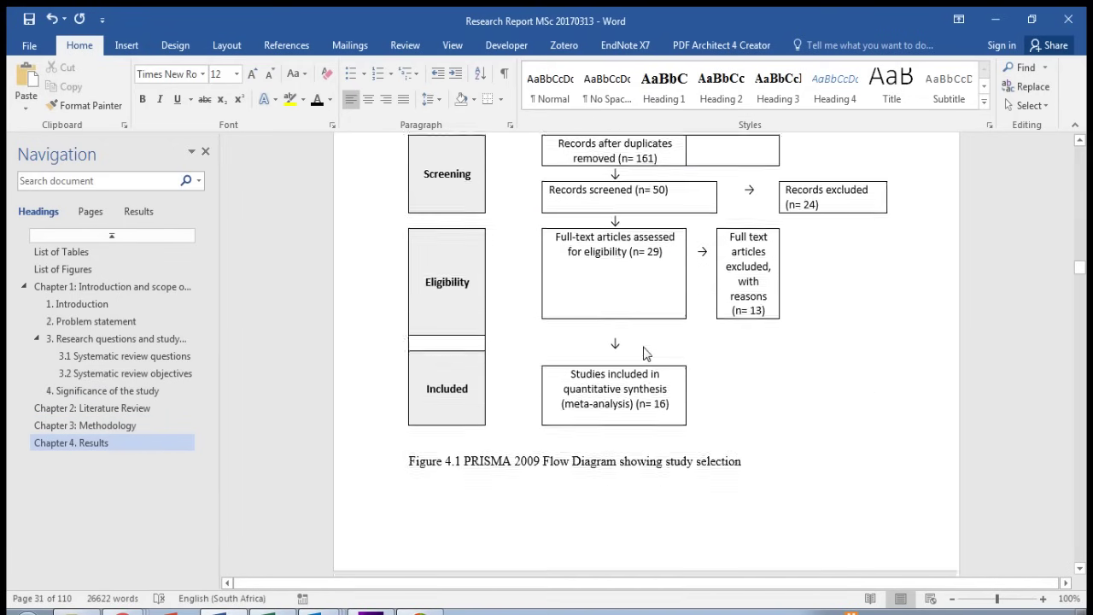
pyautogui.scroll(-9, 645, 352)
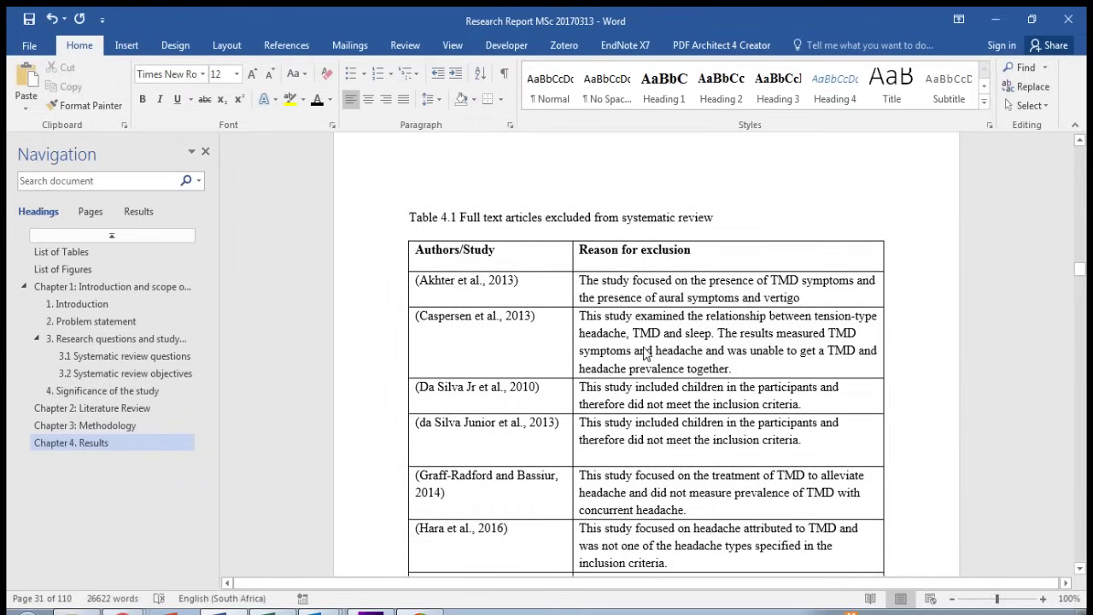
pyautogui.scroll(1, 645, 352)
pyautogui.click(410, 329)
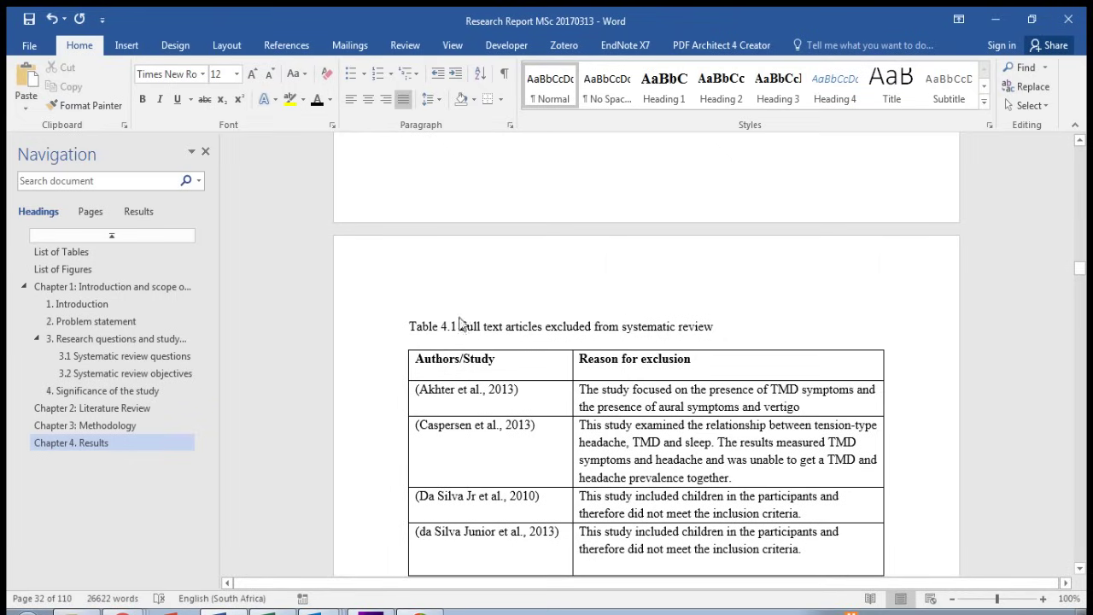
pyautogui.click(278, 49)
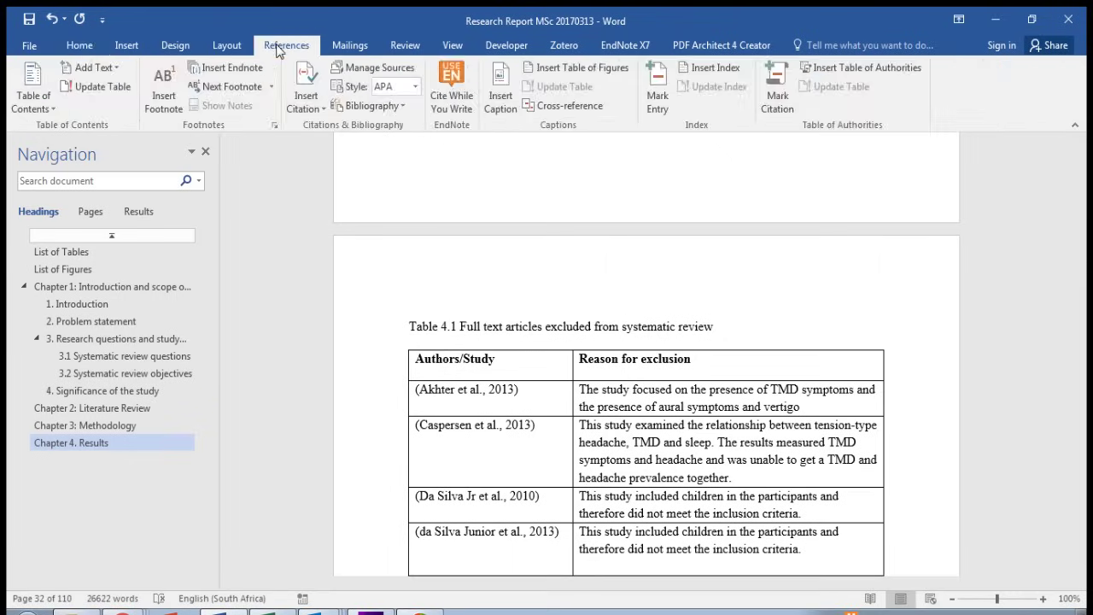
pyautogui.click(502, 102)
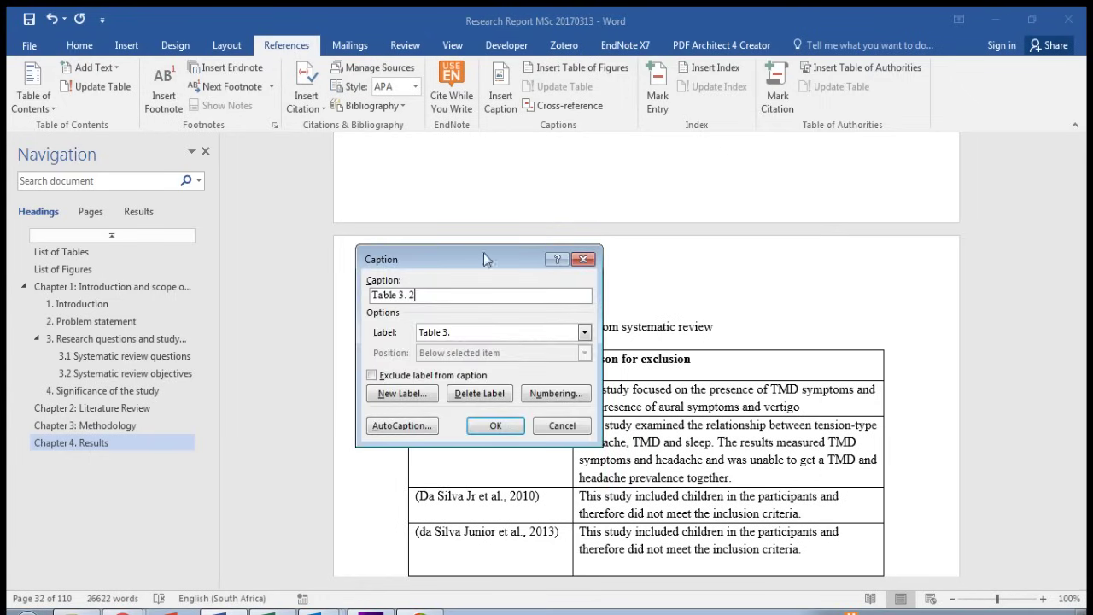
pyautogui.click(401, 394)
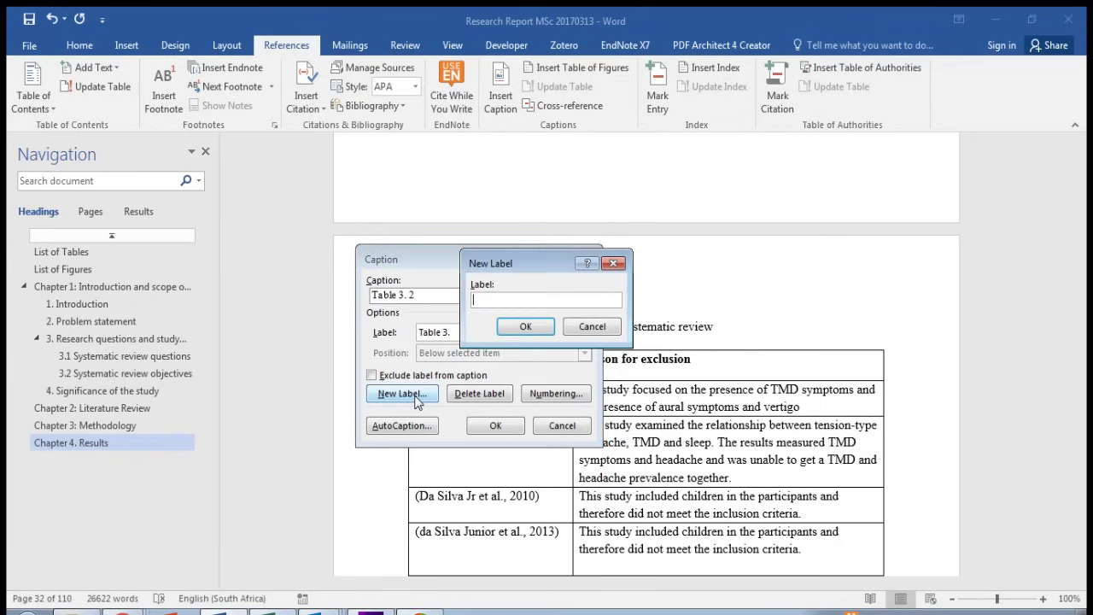
pyautogui.write('Table 4.')
pyautogui.click(512, 330)
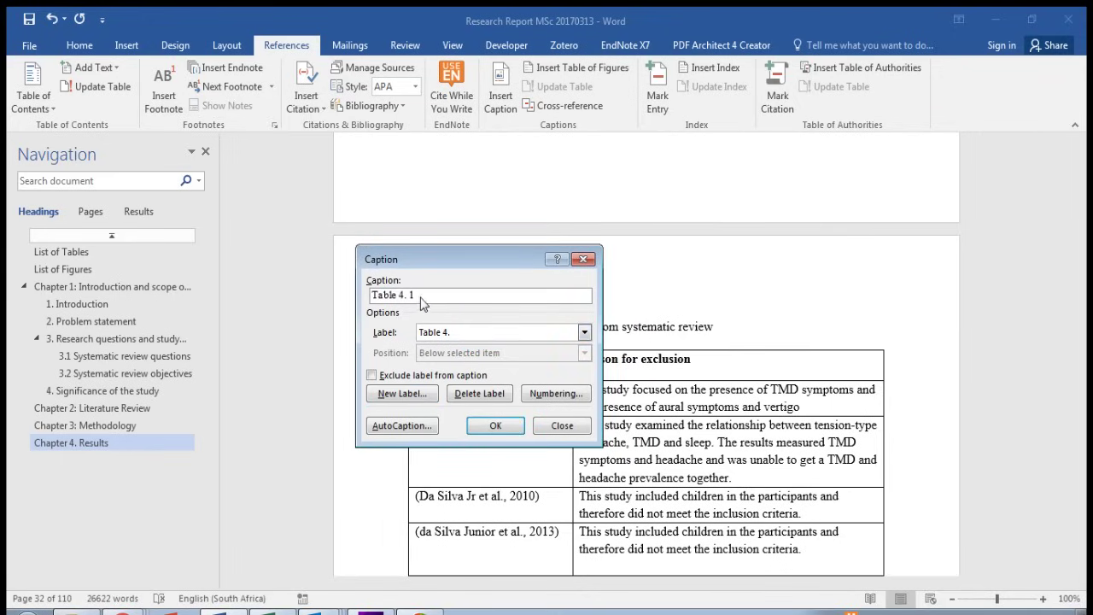
pyautogui.click(494, 426)
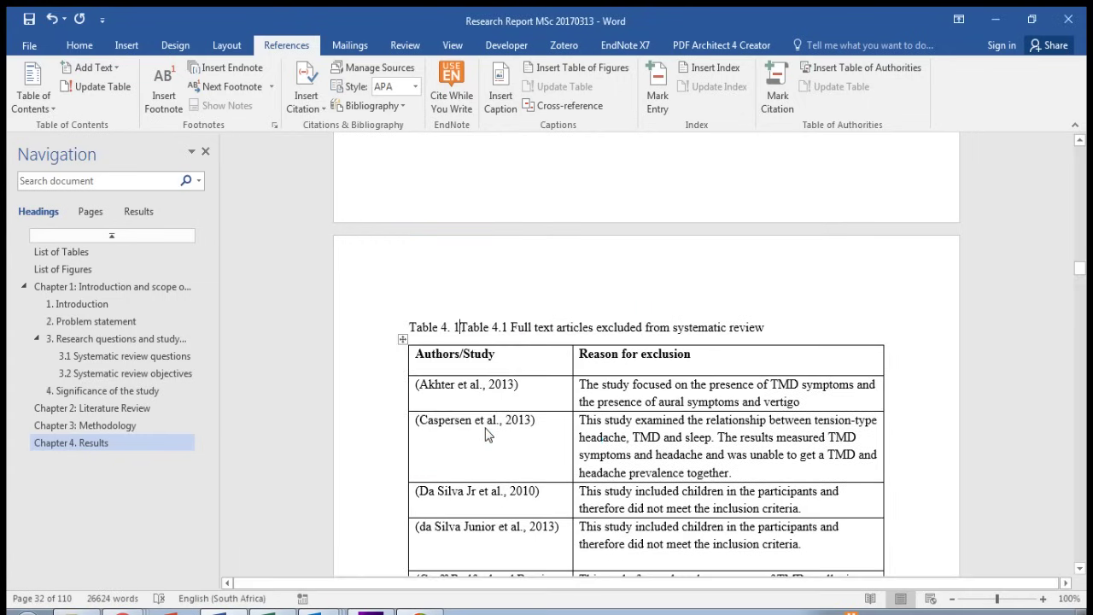
# Step: Delete the manually typed "Table 4.1" after the inserted caption number, keeping the title "Full text articles excluded from systematic review"
pyautogui.press('Delete')
pyautogui.press('Delete')
pyautogui.press('Delete')
pyautogui.press('Delete')
pyautogui.press('Delete')
pyautogui.press('Delete')
pyautogui.press('Delete')
pyautogui.press('Delete')
pyautogui.press('Delete')
pyautogui.press('Delete')
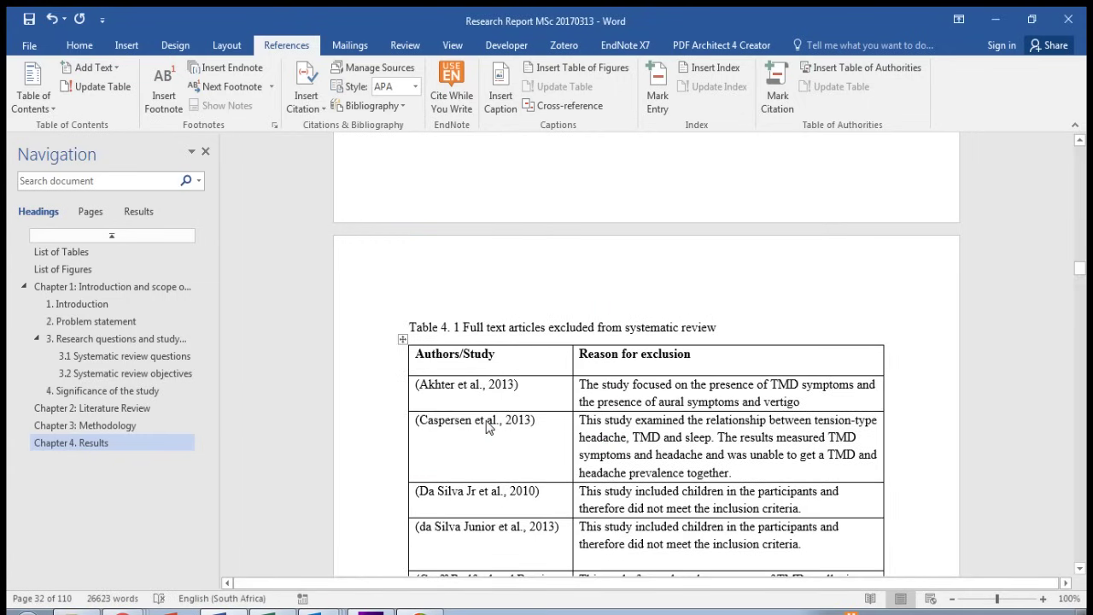
# Step: Insert a caption with the label "Table 4." in front of the typed Table 4.3 title about pooled TMD prevalence
pyautogui.scroll(-2, 646, 334)
pyautogui.scroll(-20, 647, 333)
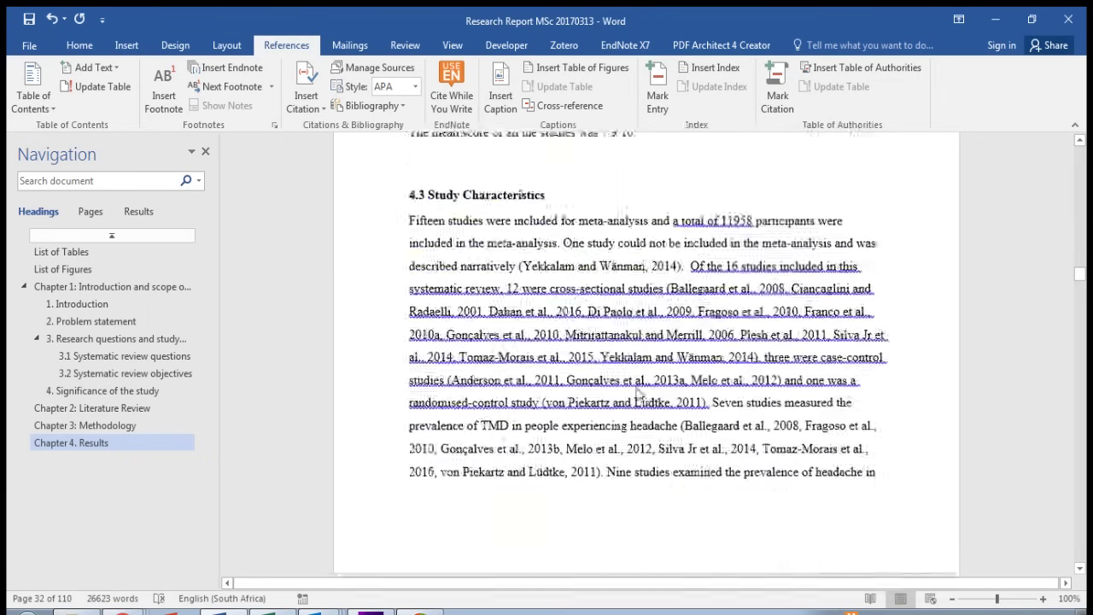
pyautogui.scroll(-20, 640, 394)
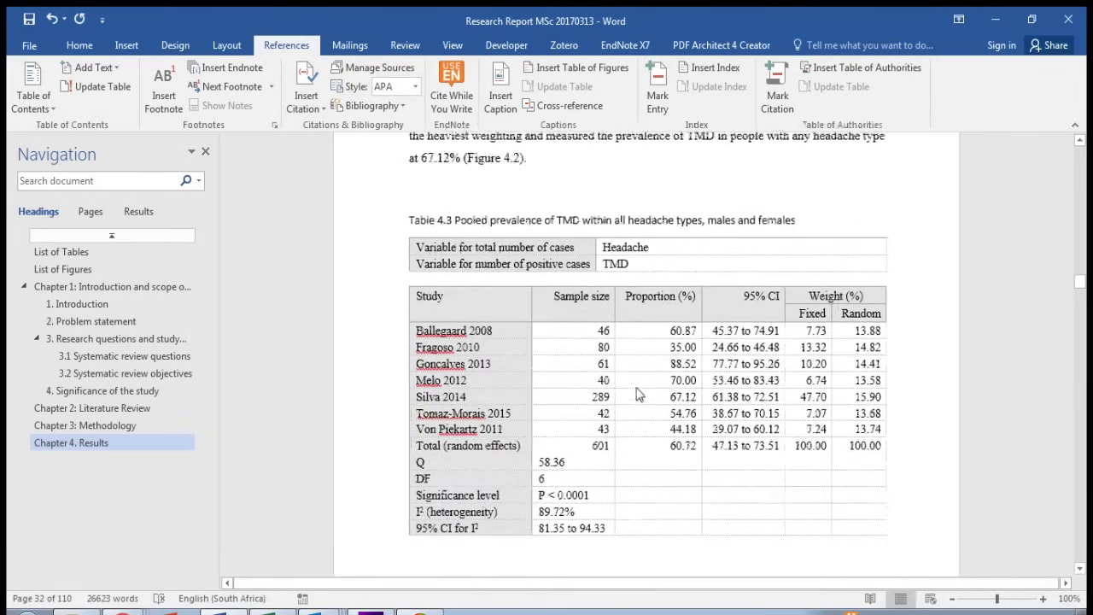
pyautogui.scroll(2, 636, 394)
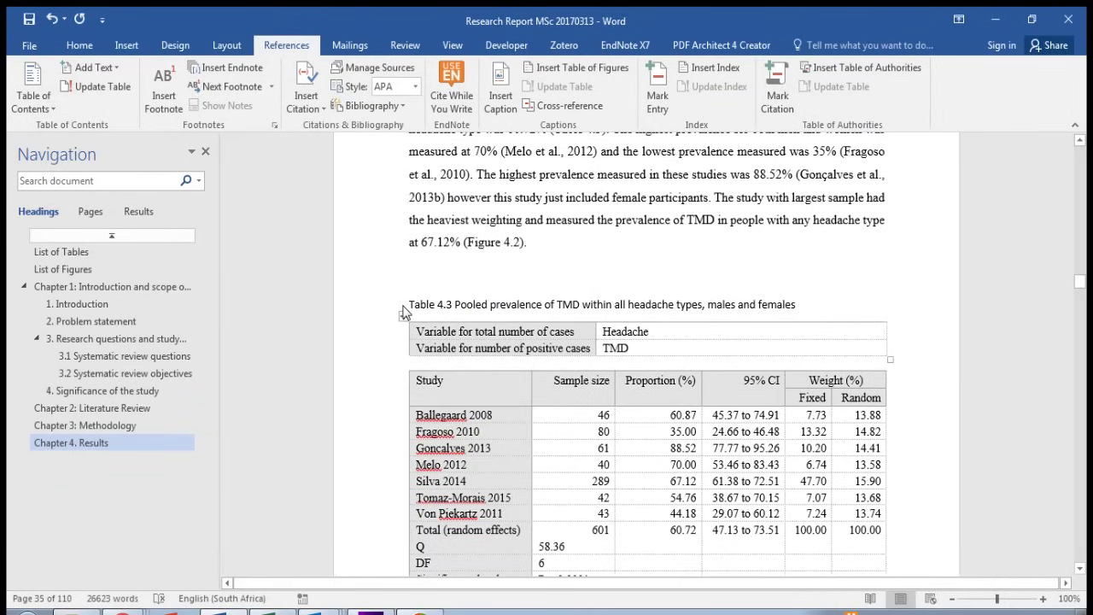
pyautogui.press('Left')
pyautogui.press('Left')
pyautogui.press('Left')
pyautogui.click(500, 93)
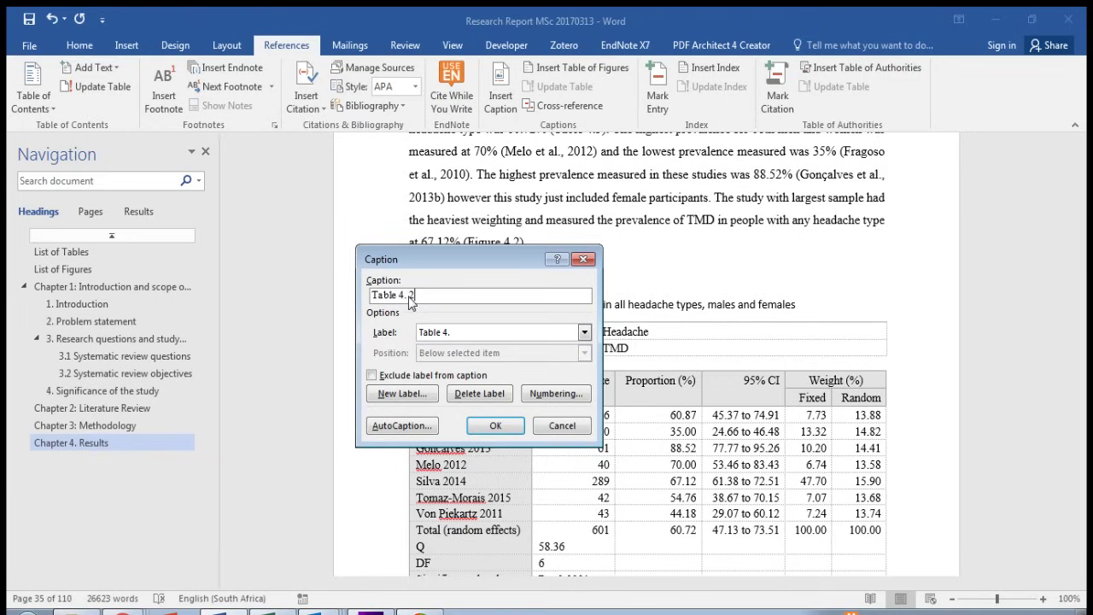
pyautogui.click(492, 427)
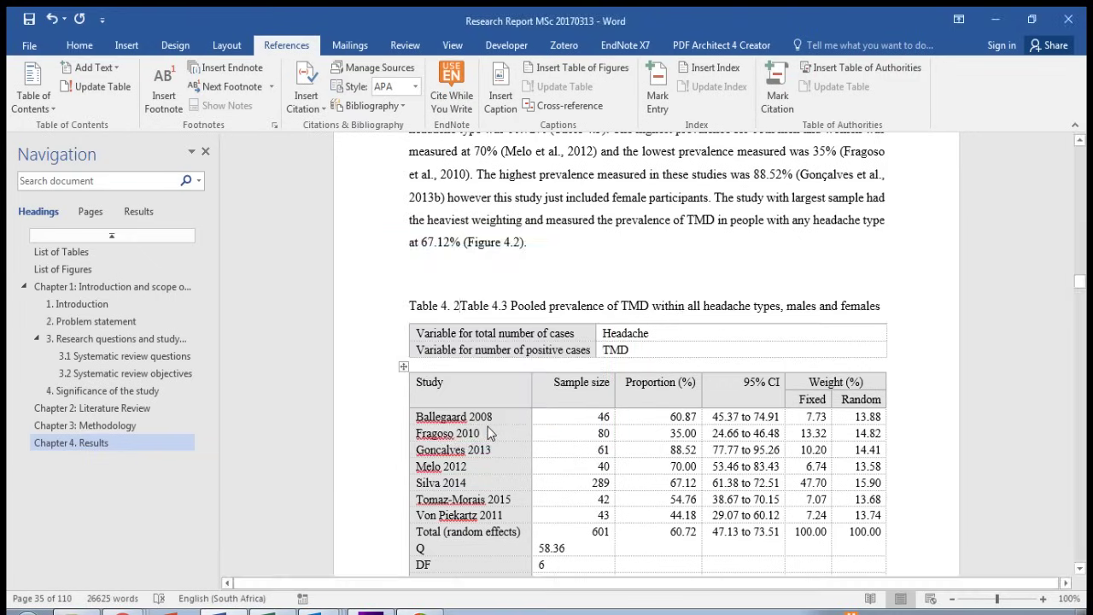
# Step: Delete the manually typed "Table 4.3" after the caption number, keeping the title "Pooled prevalence of TMD within all headache types, males and females"
pyautogui.press('Delete')
pyautogui.press('Delete')
pyautogui.press('Delete')
pyautogui.press('Delete')
pyautogui.press('Delete')
pyautogui.press('Delete')
pyautogui.press('Delete')
pyautogui.press('Delete')
pyautogui.press('Delete')
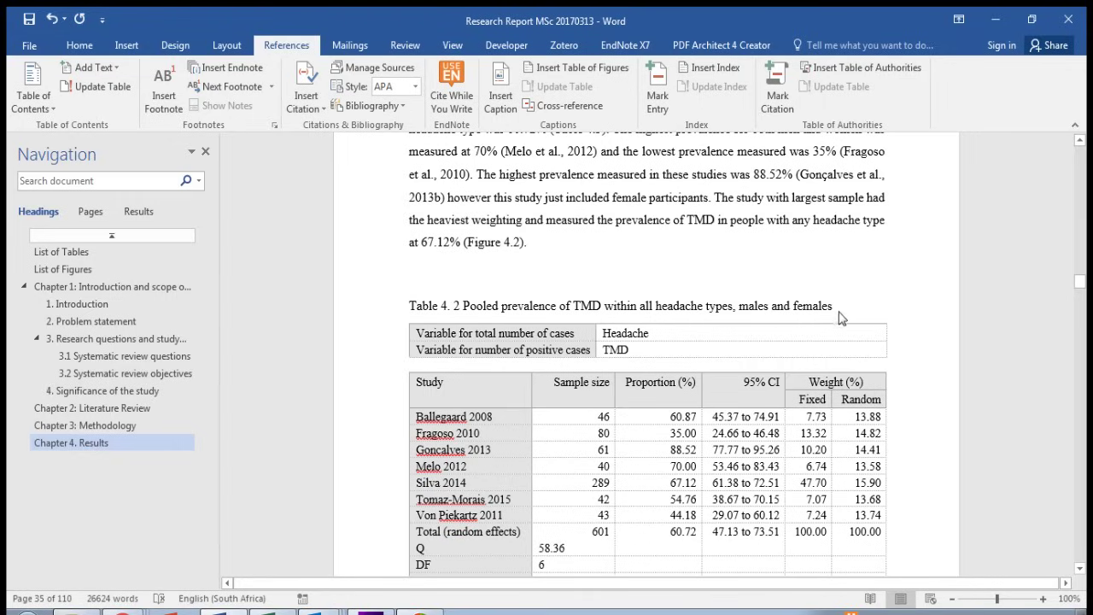
# Step: Insert a caption with the label "Table 4." in front of the typed Table 4.4 title about TMD prevalence in males
pyautogui.scroll(-5, 696, 348)
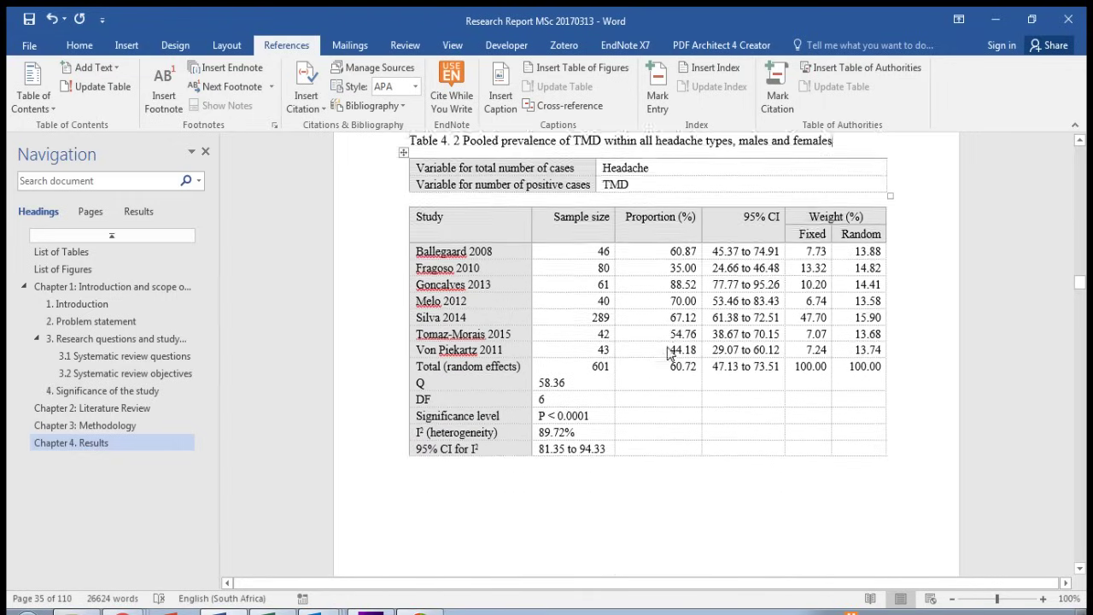
pyautogui.scroll(-5, 671, 354)
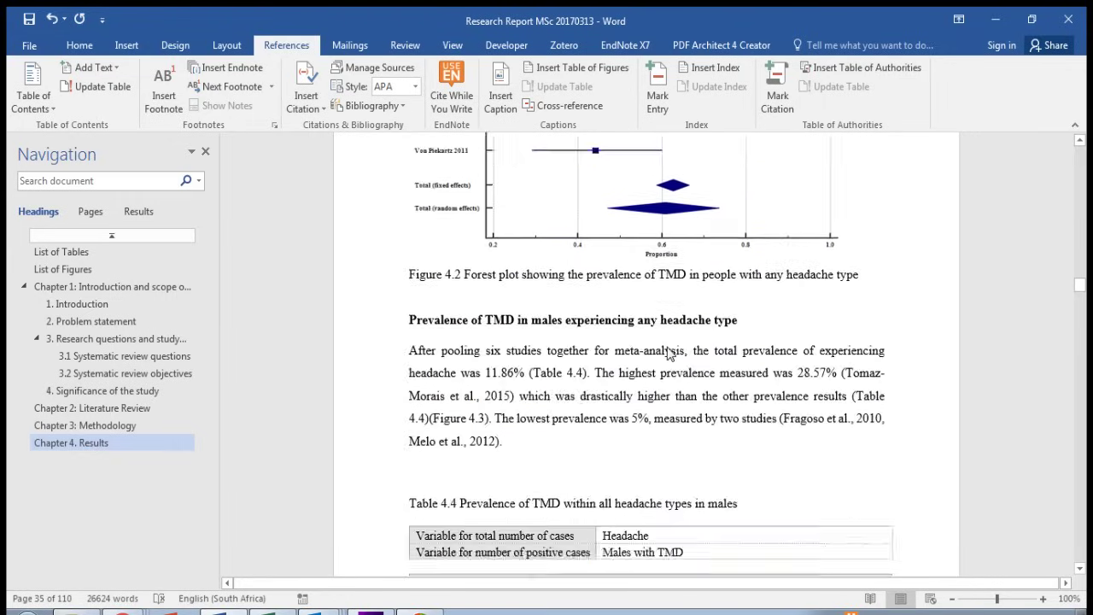
pyautogui.scroll(-4, 670, 353)
pyautogui.click(411, 277)
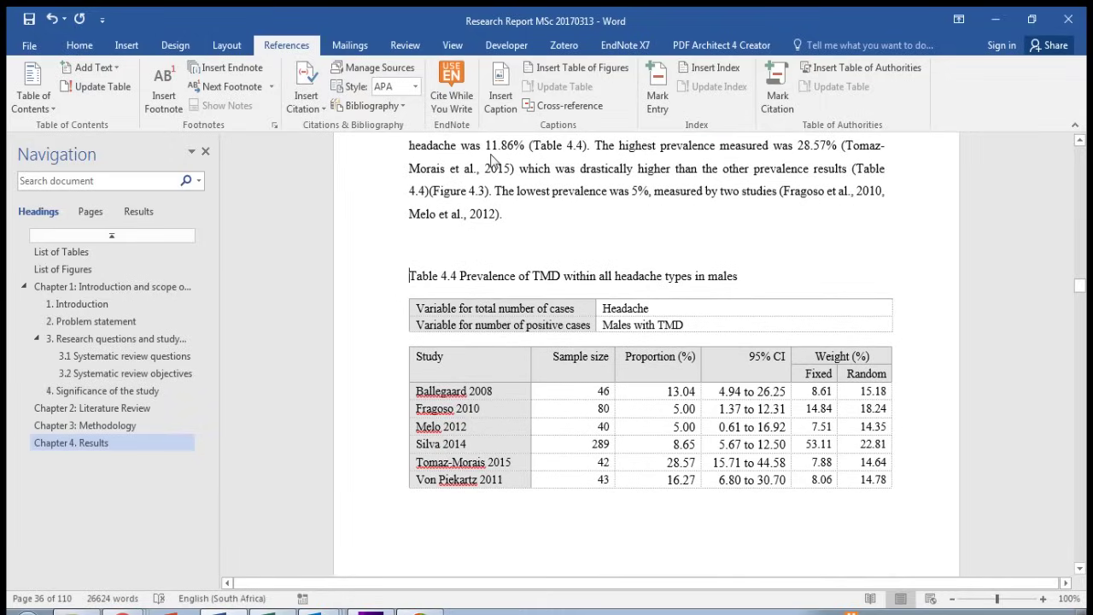
pyautogui.click(503, 92)
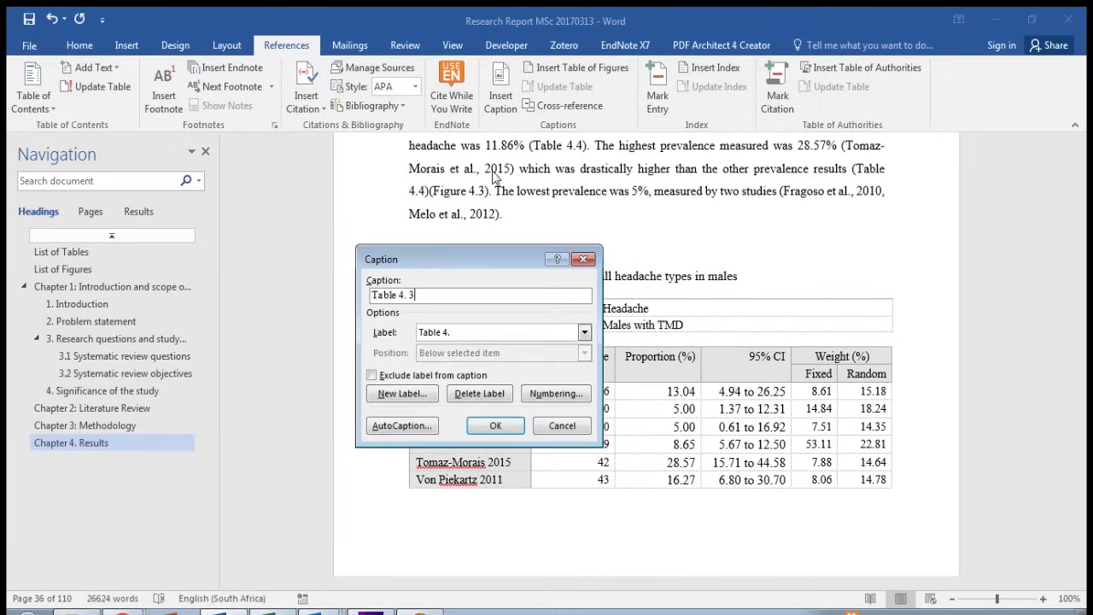
pyautogui.click(501, 430)
# Step: Delete the manually typed "Table 4.4" after the caption number, keeping the title "Prevalence of TMD within all headache types in males"
pyautogui.press('Delete')
pyautogui.press('Delete')
pyautogui.press('Delete')
pyautogui.press('Delete')
pyautogui.press('Delete')
pyautogui.press('Delete')
pyautogui.press('Delete')
pyautogui.press('Delete')
pyautogui.press('Delete')
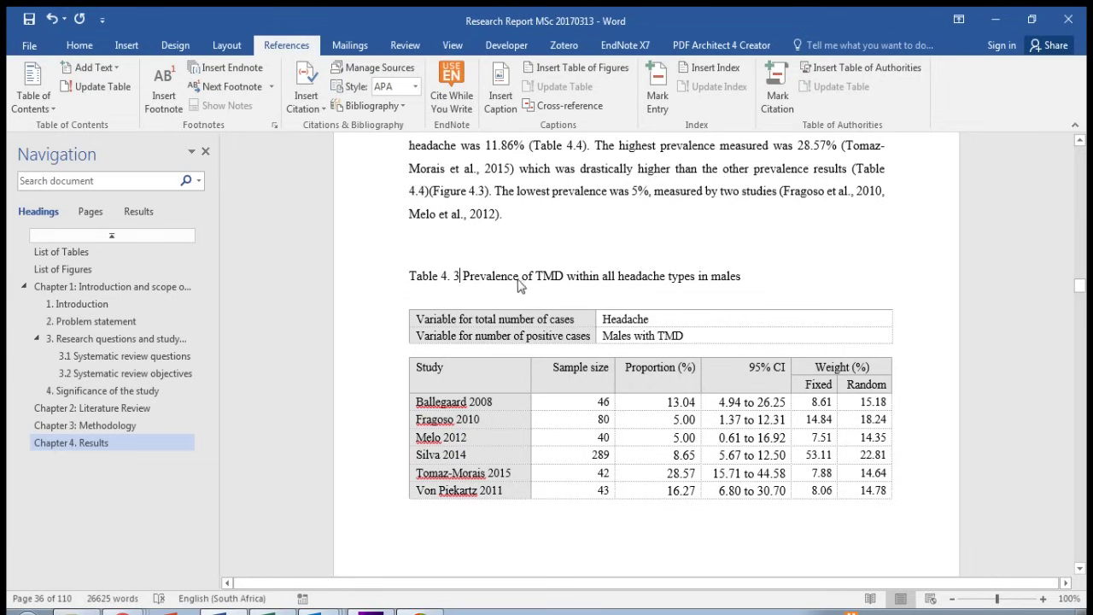
# Step: Set up a table of figures below the List of Tables heading, with "Table 3." as its caption label
pyautogui.click(68, 252)
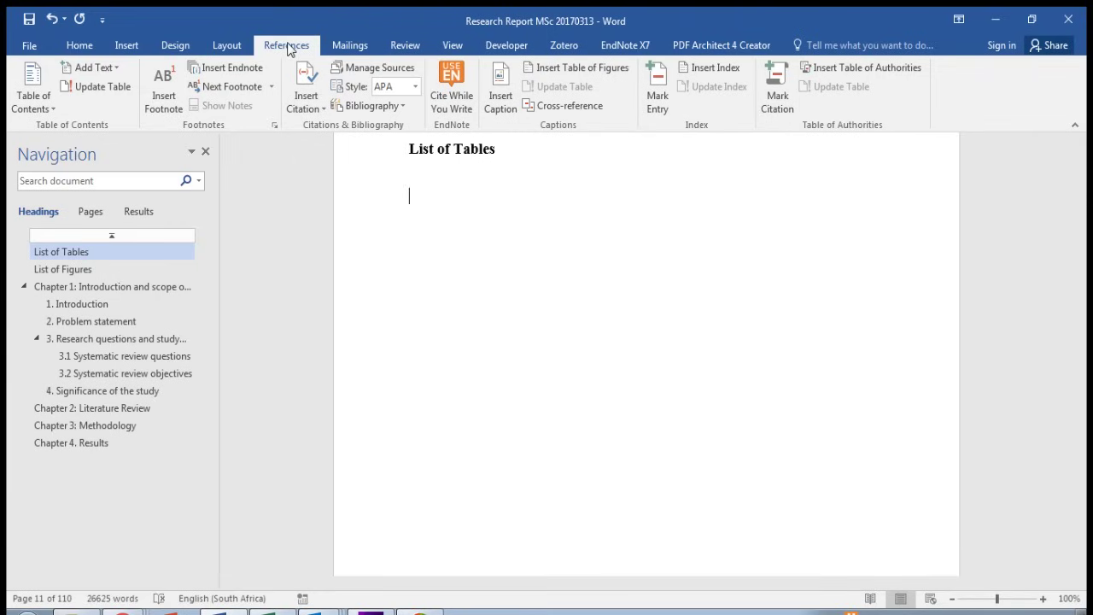
pyautogui.click(558, 68)
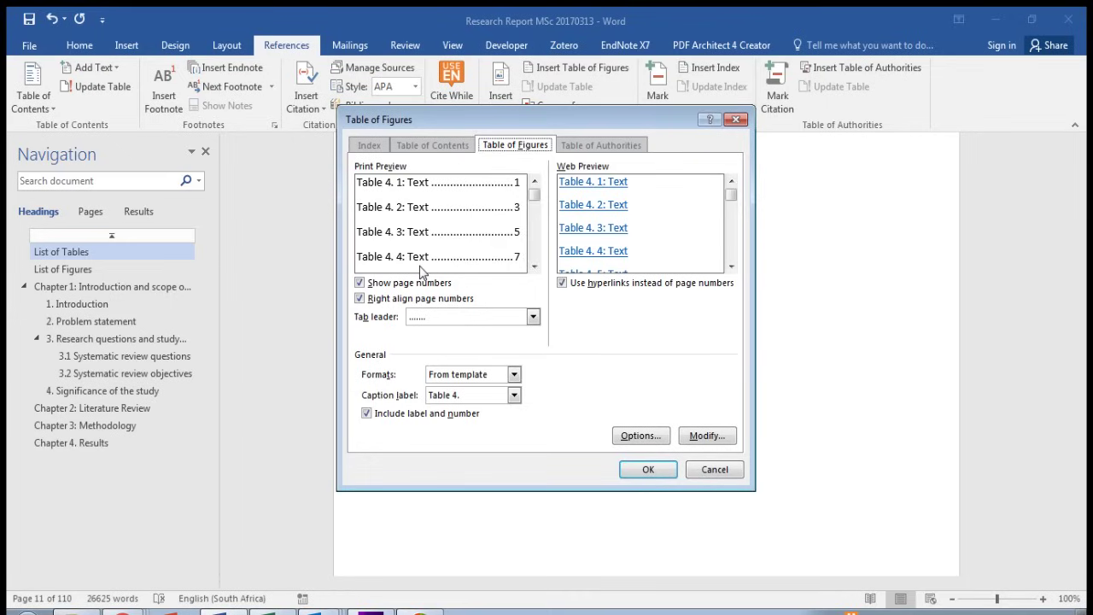
pyautogui.click(514, 396)
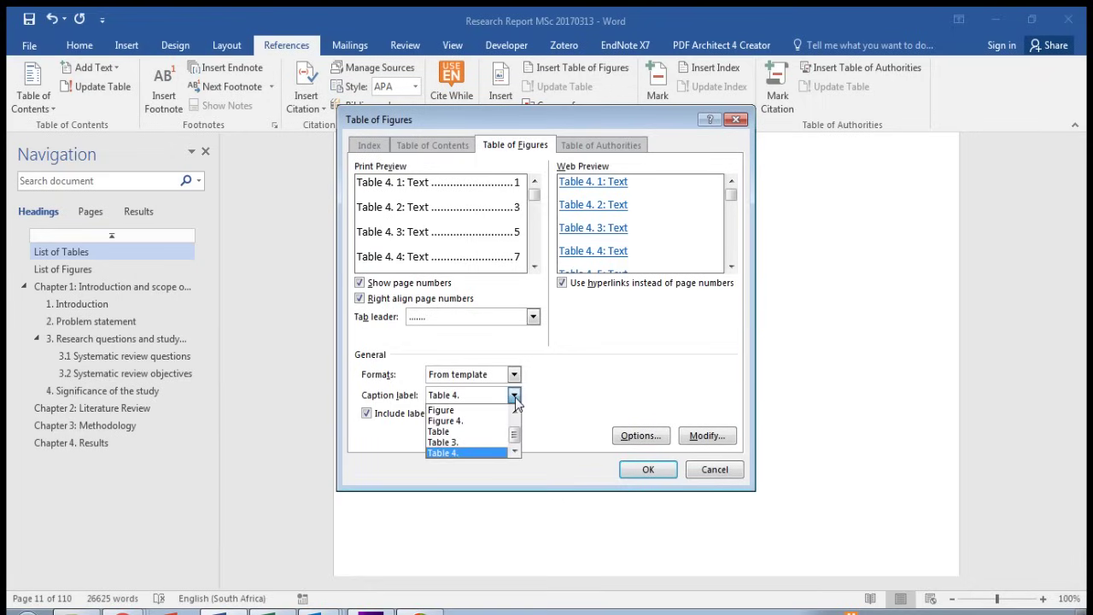
pyautogui.click(497, 442)
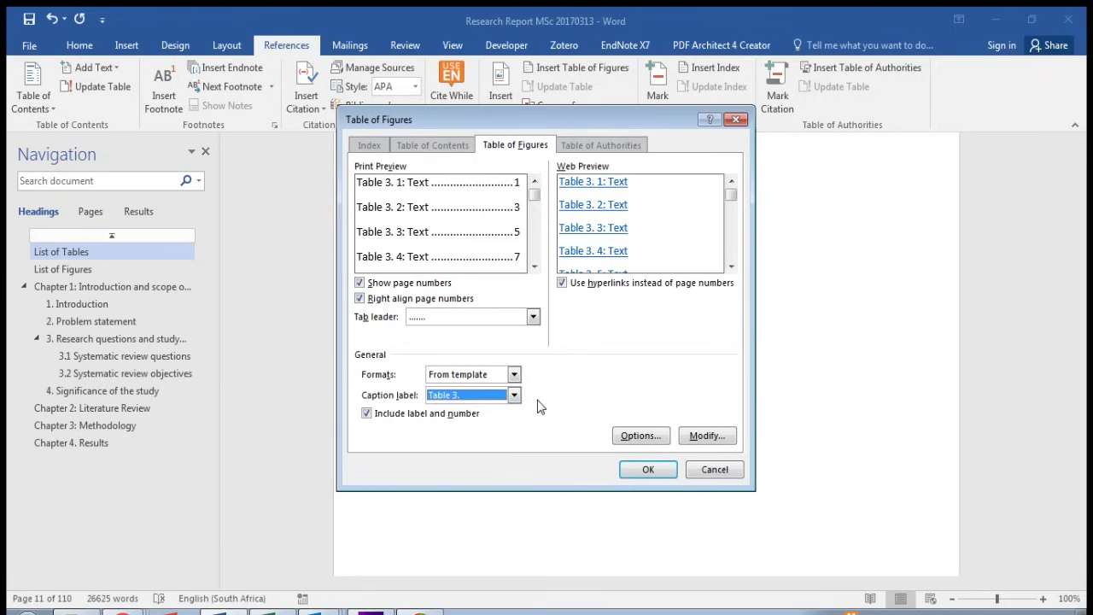
pyautogui.click(516, 396)
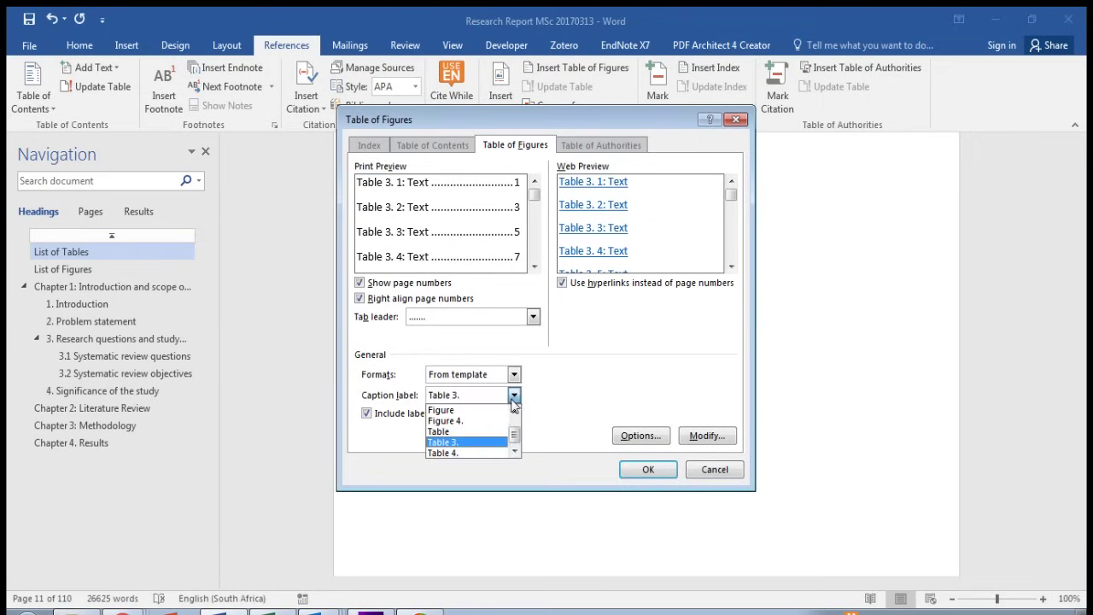
pyautogui.click(486, 443)
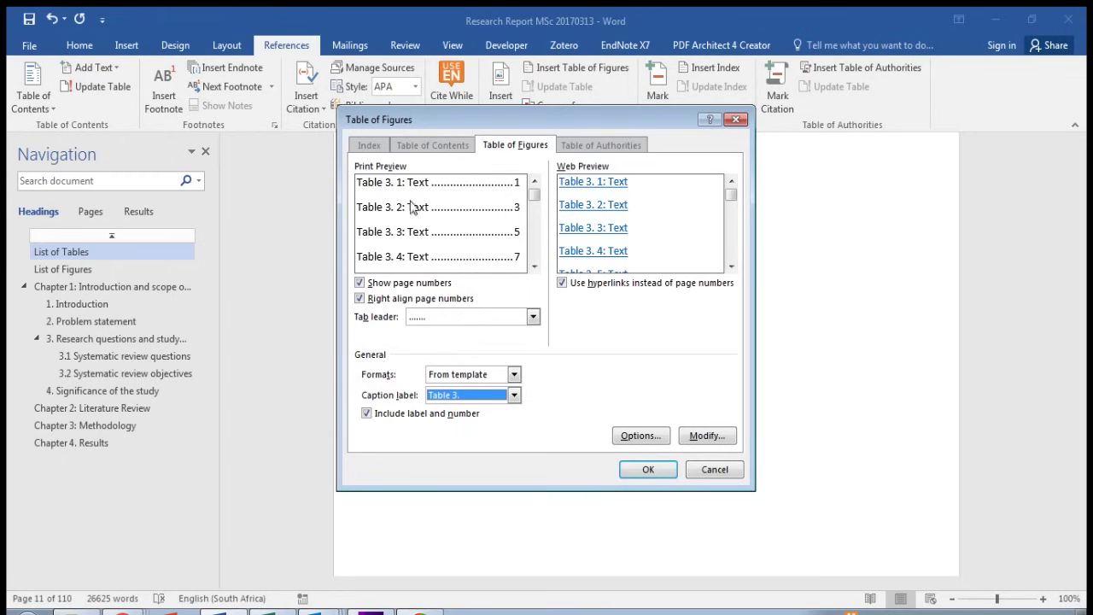
# Step: Change the Table of Figures style to Times New Roman, size 12, and insert the list of Chapter 3 tables
pyautogui.click(714, 437)
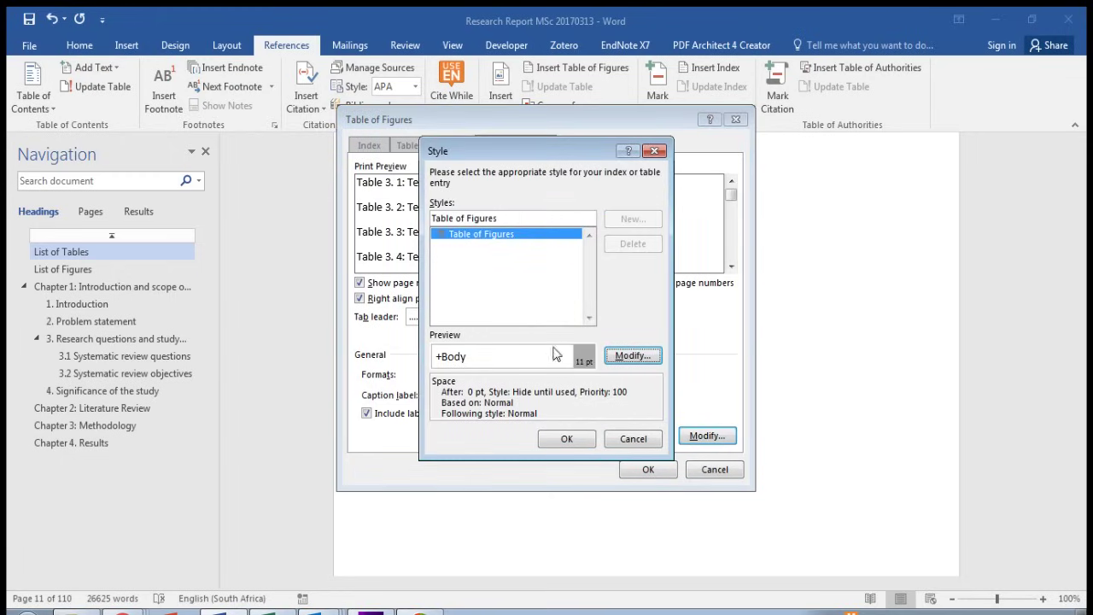
pyautogui.click(633, 356)
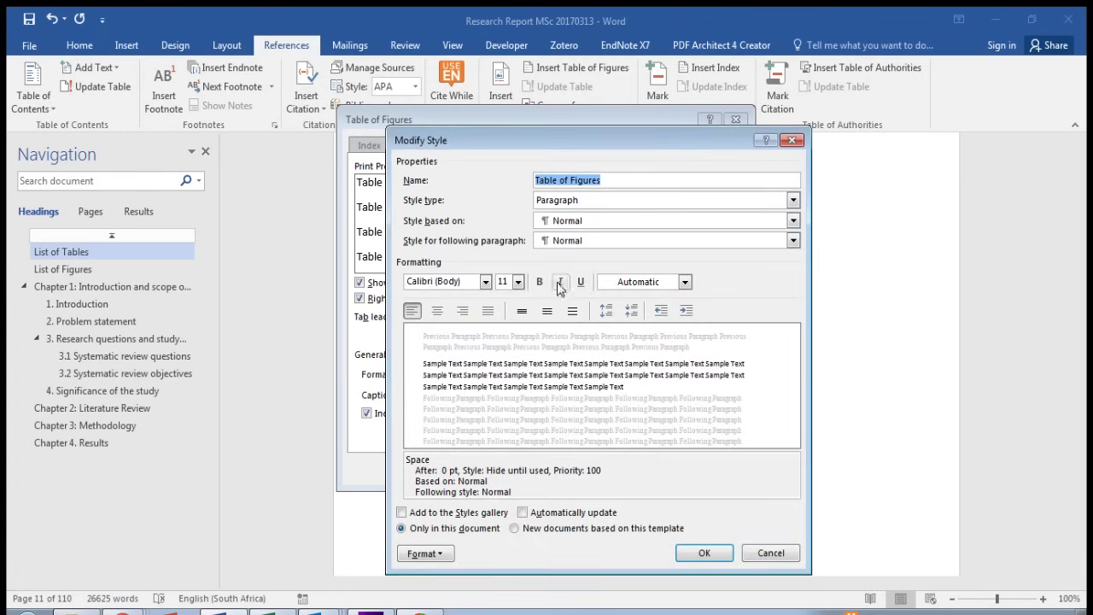
pyautogui.click(485, 281)
pyautogui.click(474, 340)
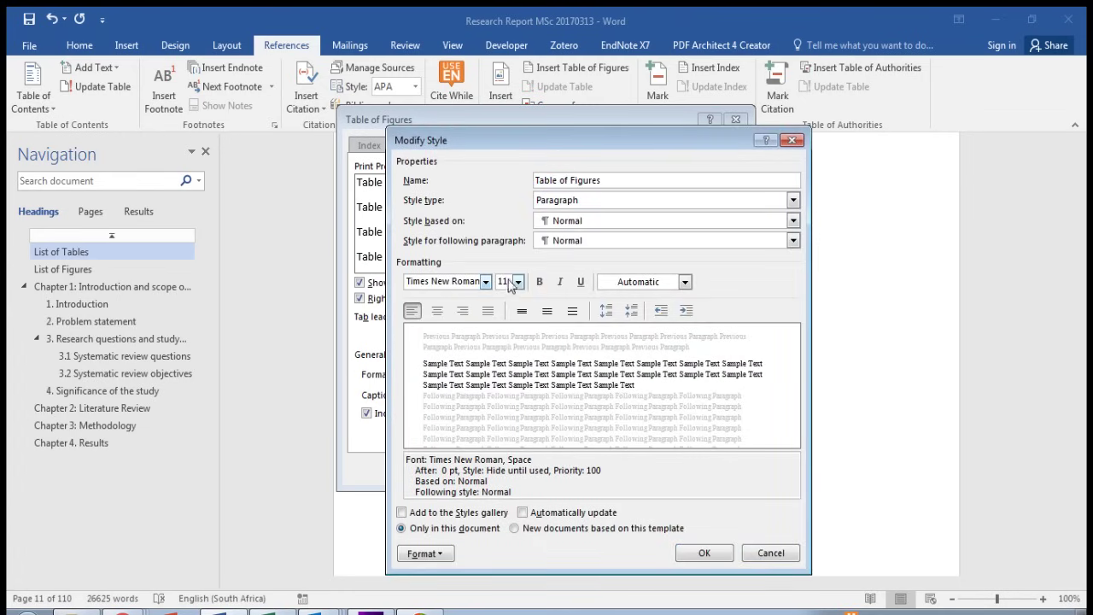
pyautogui.click(518, 282)
pyautogui.click(502, 342)
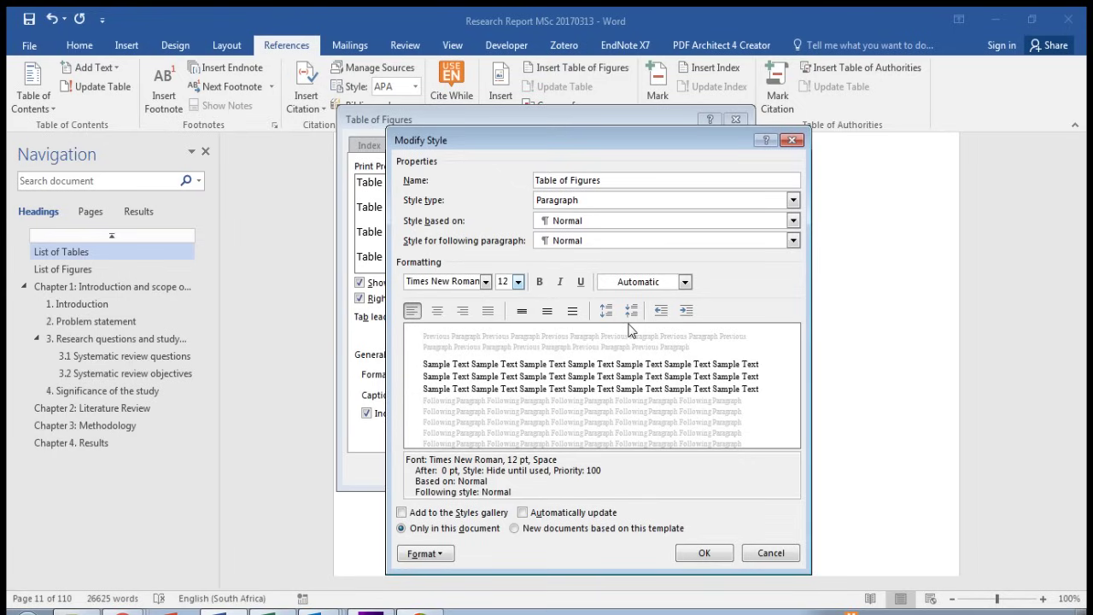
pyautogui.click(705, 554)
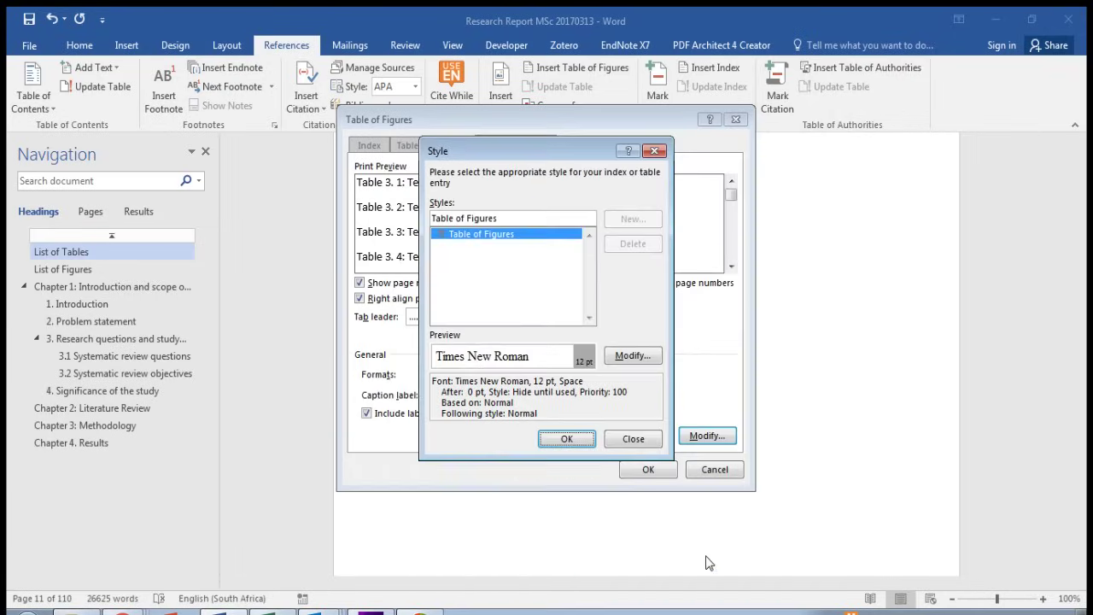
pyautogui.click(566, 441)
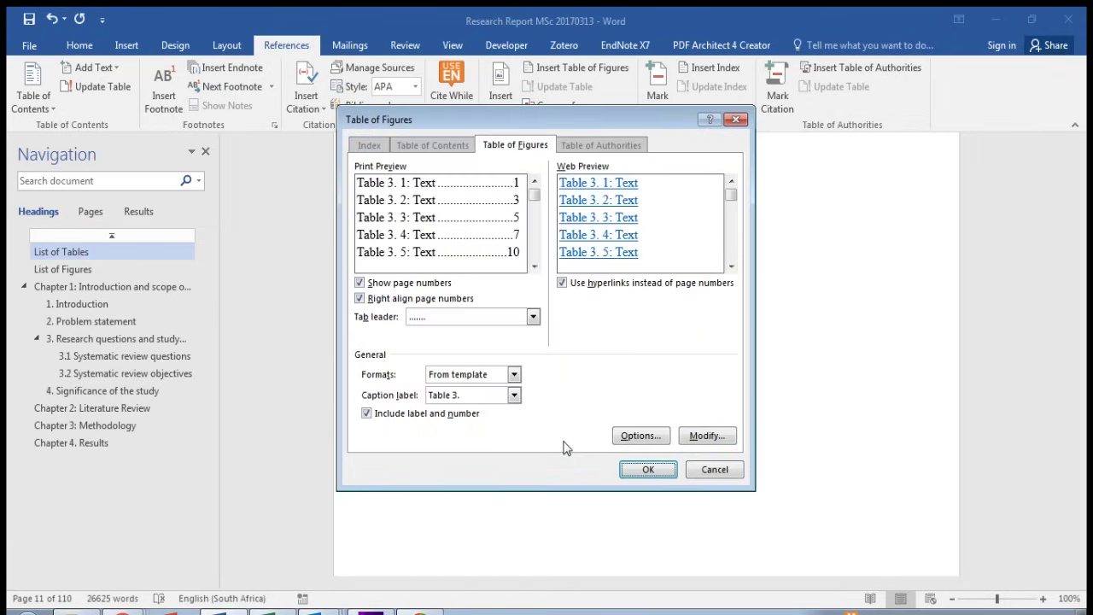
pyautogui.click(658, 472)
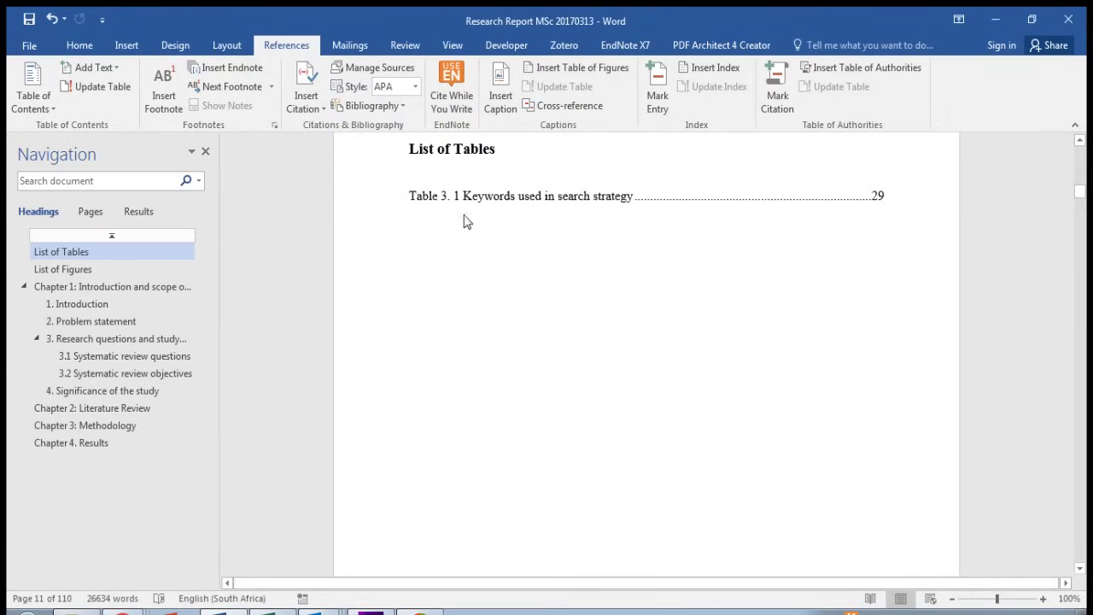
# Step: Insert a table of figures with the caption label "Table 4." below the Chapter 3 entry in the List of Tables
pyautogui.click(502, 110)
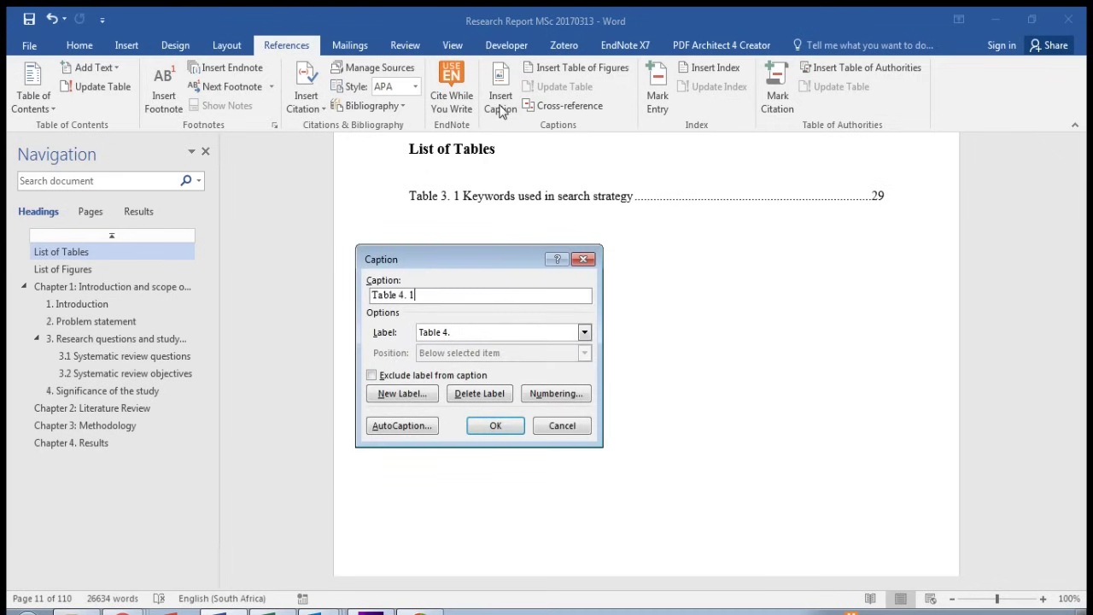
pyautogui.click(583, 259)
pyautogui.click(581, 67)
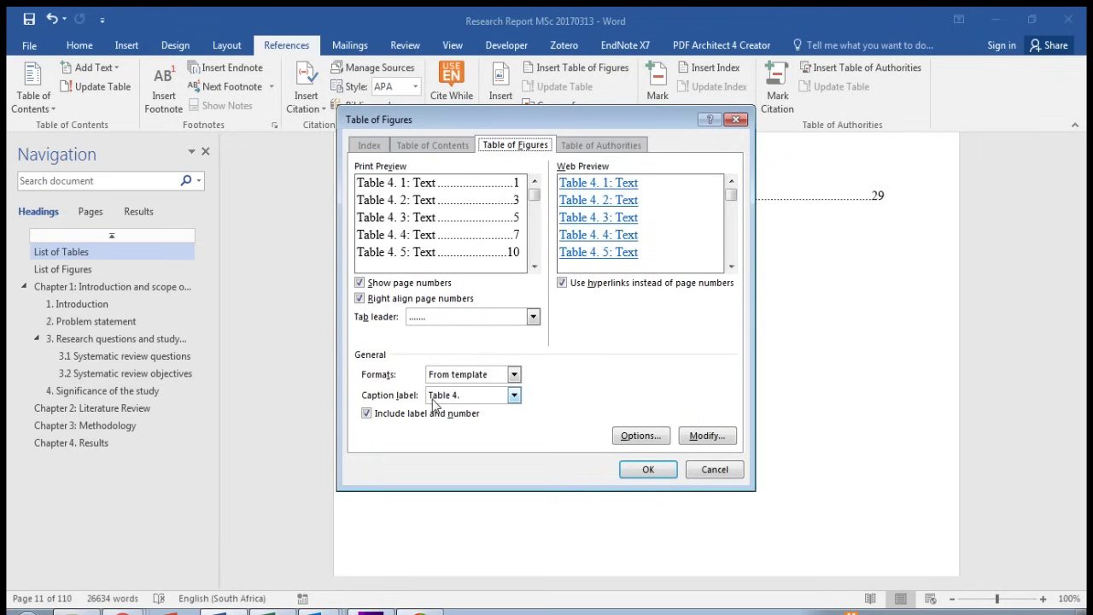
pyautogui.click(660, 472)
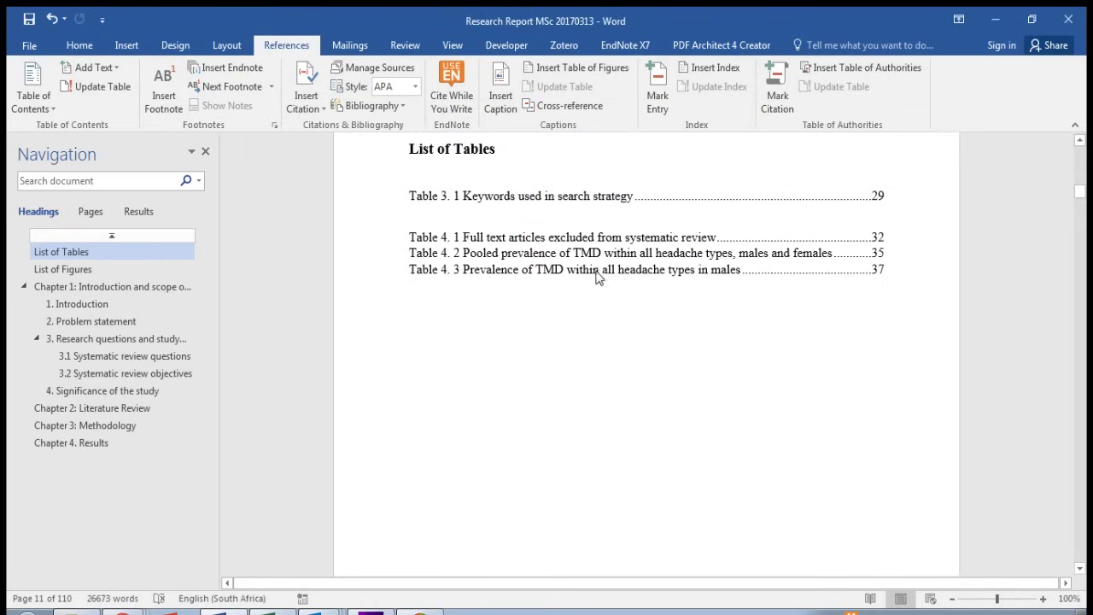
pyautogui.click(430, 224)
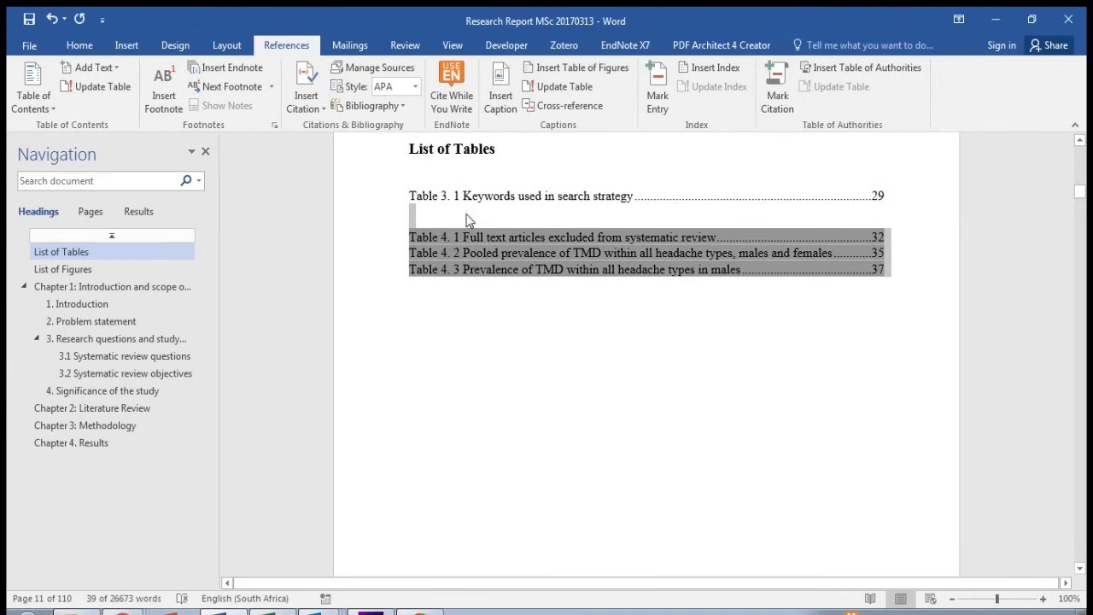
pyautogui.click(467, 385)
pyautogui.scroll(-2, 466, 385)
pyautogui.scroll(1, 466, 385)
pyautogui.scroll(1, 466, 386)
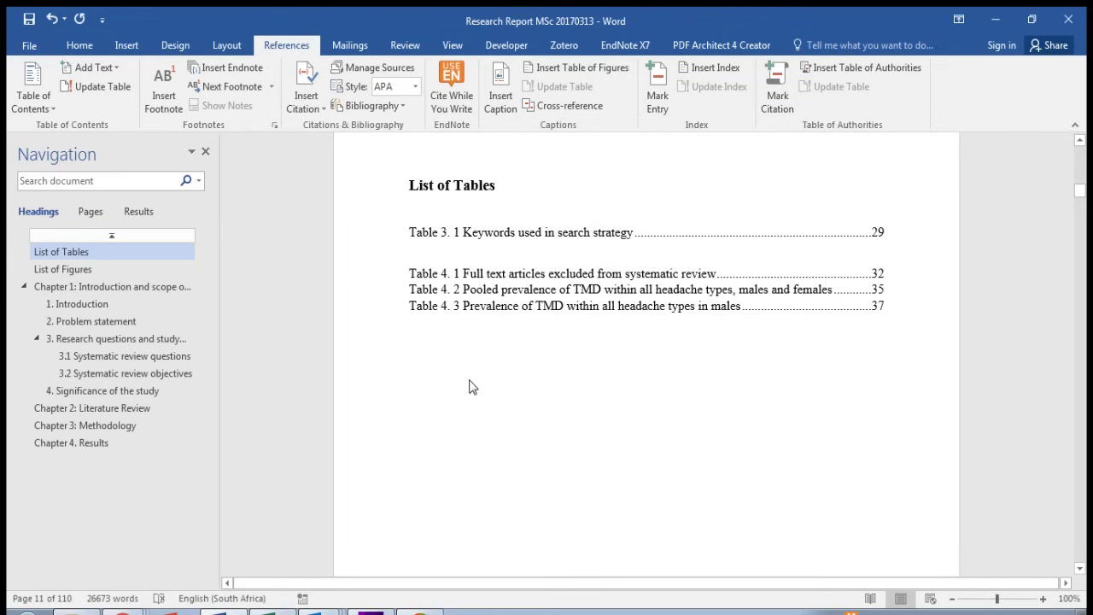
# Step: Create the caption label "Figure 4." and insert its caption in front of the typed Figure 4.1 title of the PRISMA flow diagram
pyautogui.click(116, 443)
pyautogui.scroll(-4, 550, 320)
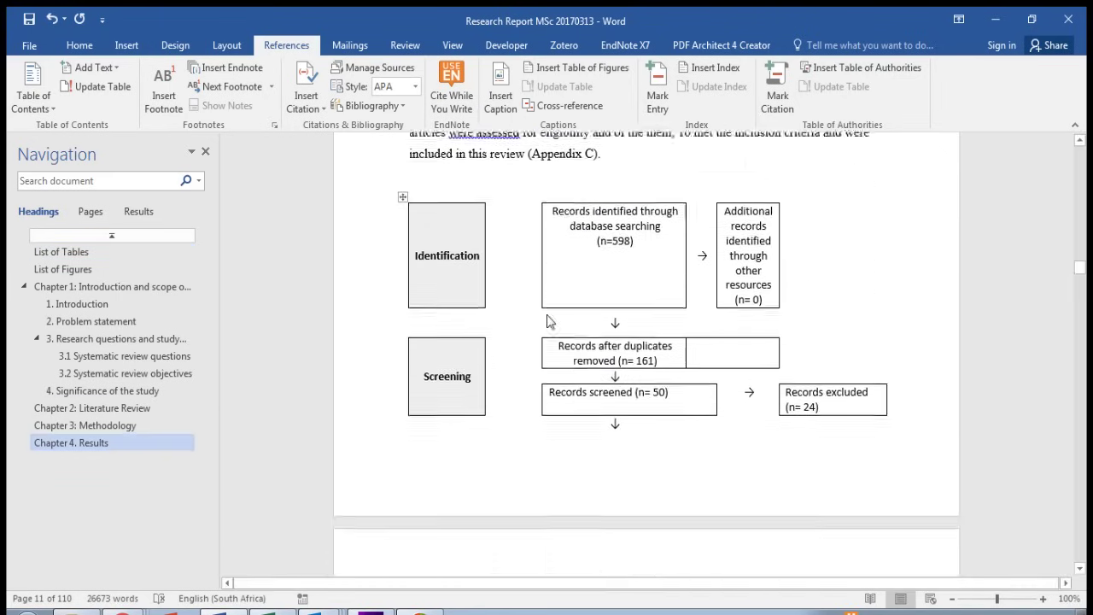
pyautogui.scroll(-6, 548, 321)
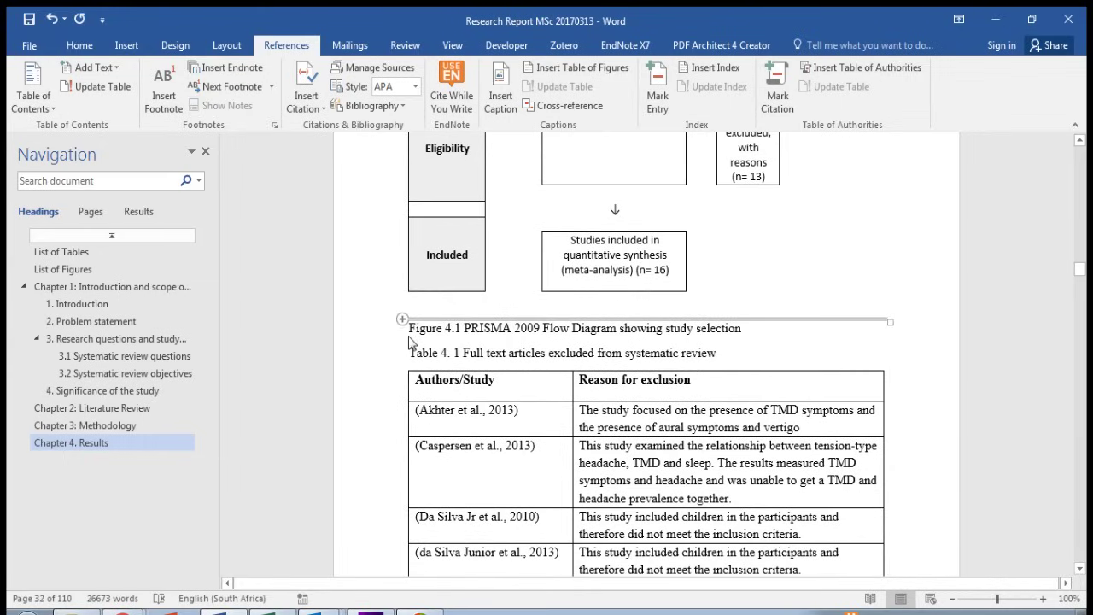
pyautogui.click(409, 328)
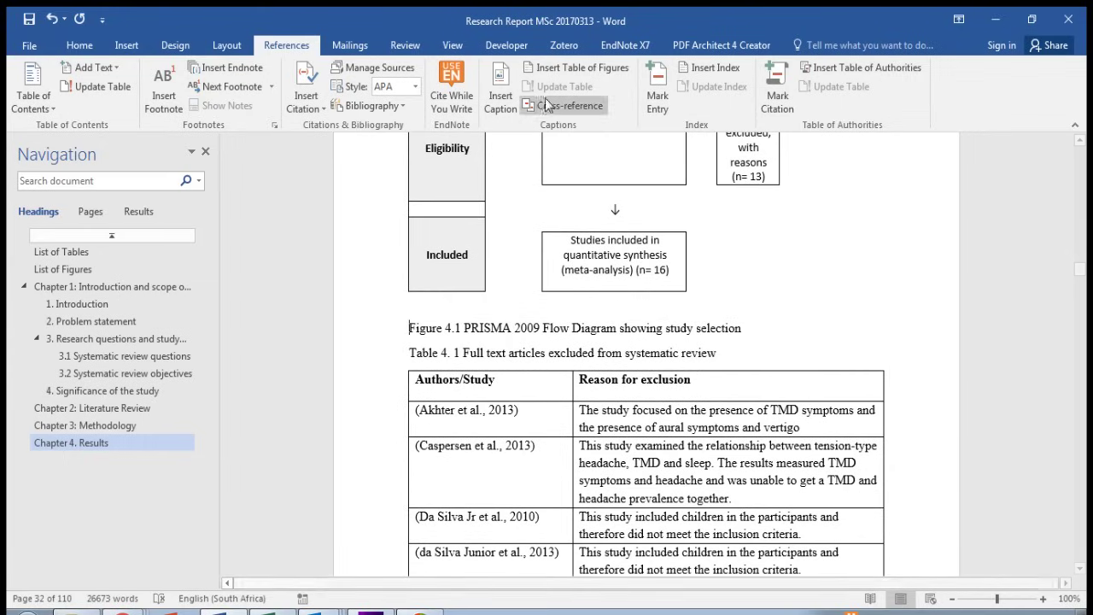
pyautogui.click(501, 89)
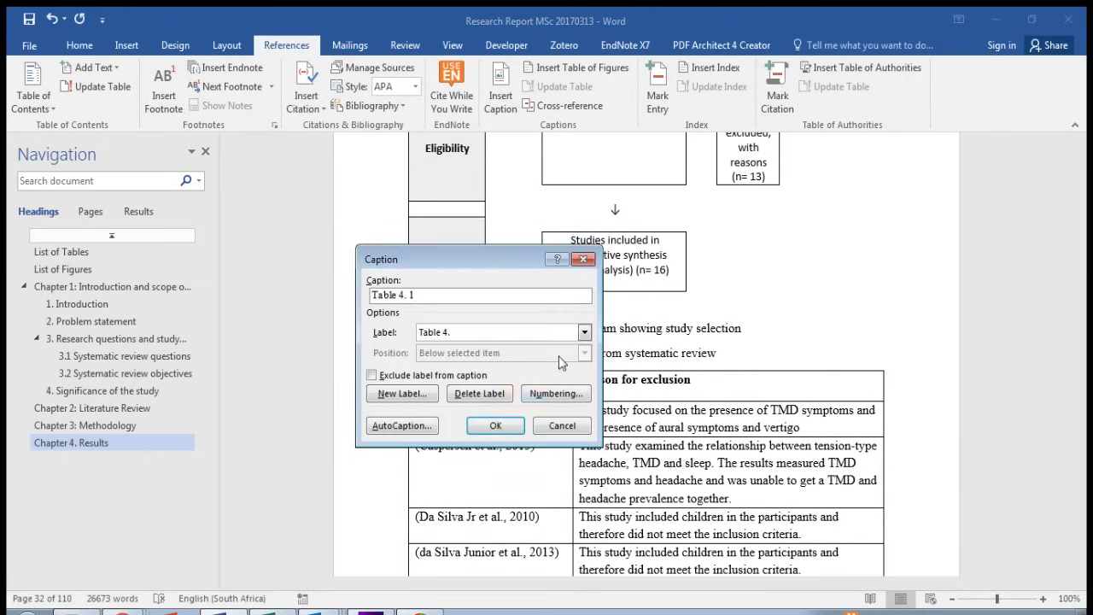
pyautogui.click(403, 393)
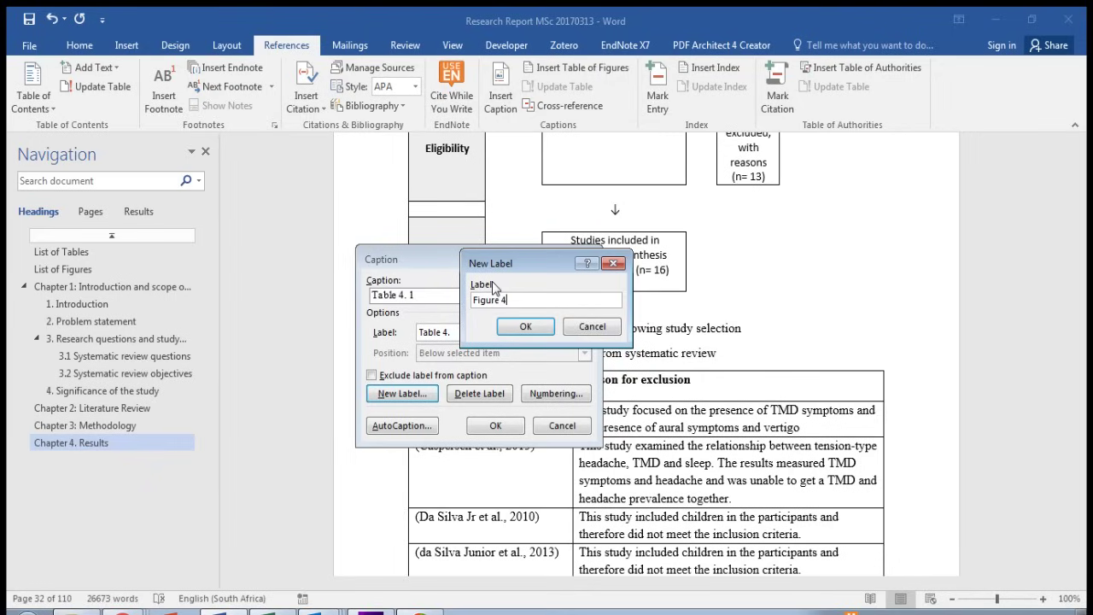
pyautogui.write('Figure 4.')
pyautogui.click(525, 327)
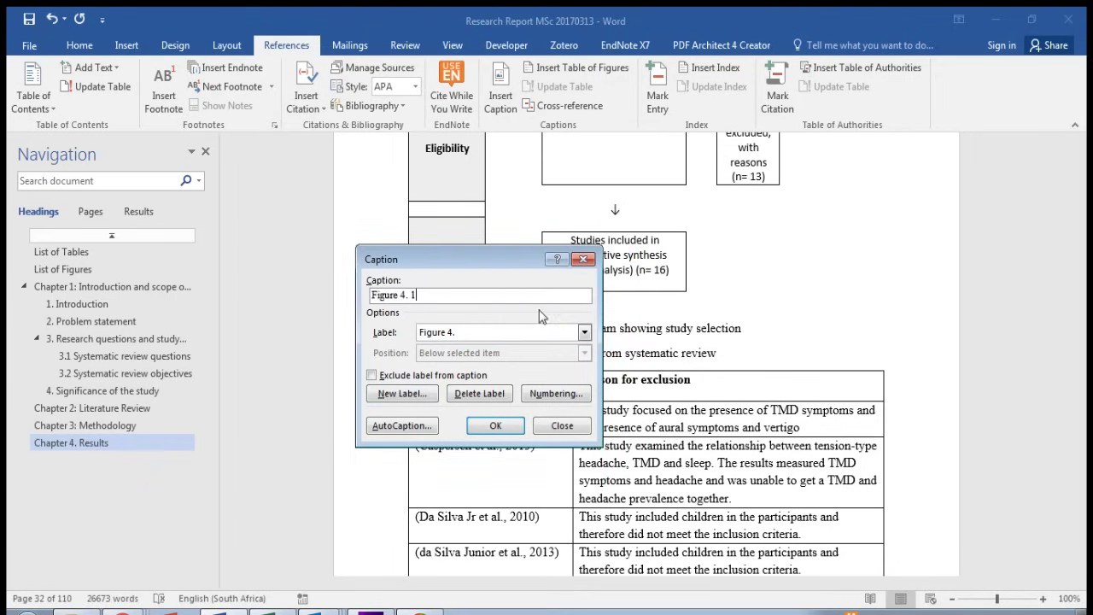
pyautogui.click(496, 427)
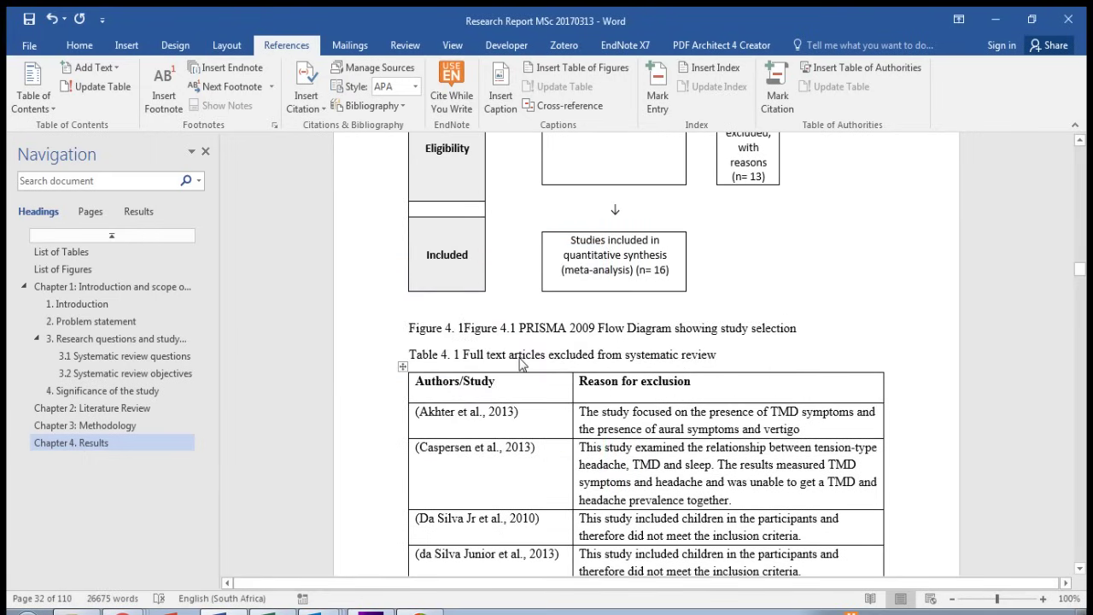
# Step: Delete the manually typed "Figure 4.1" after the caption number and add a blank line above the caption of the excluded articles table
pyautogui.press('Delete')
pyautogui.press('Delete')
pyautogui.press('Delete')
pyautogui.press('Delete')
pyautogui.press('Delete')
pyautogui.press('Delete')
pyautogui.press('Delete')
pyautogui.press('Delete')
pyautogui.press('Delete')
pyautogui.press('Delete')
pyautogui.press('Delete')
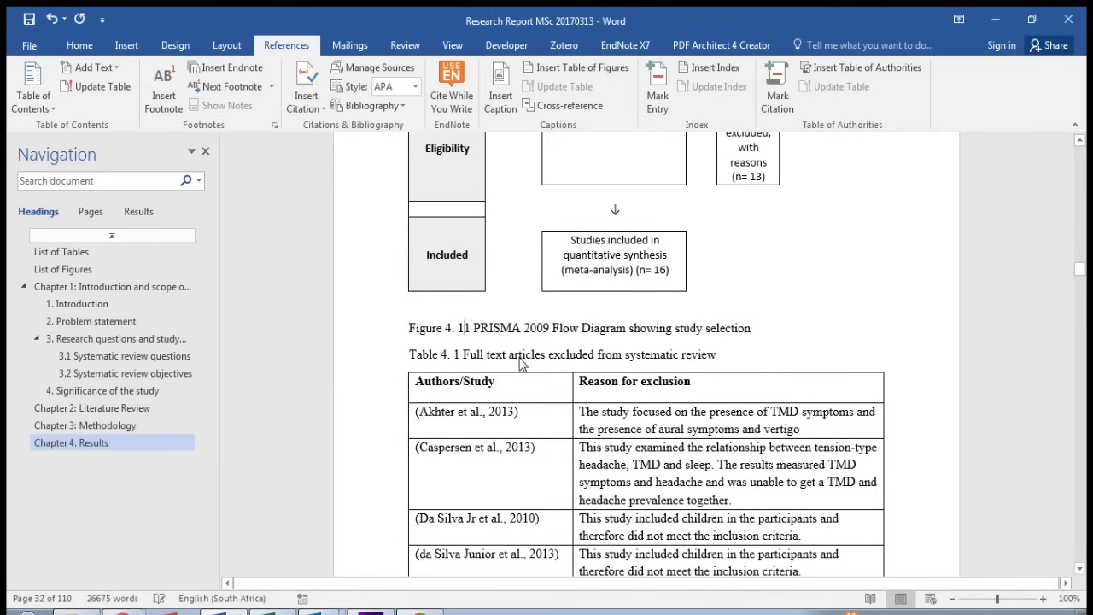
pyautogui.click(406, 355)
pyautogui.press('Return')
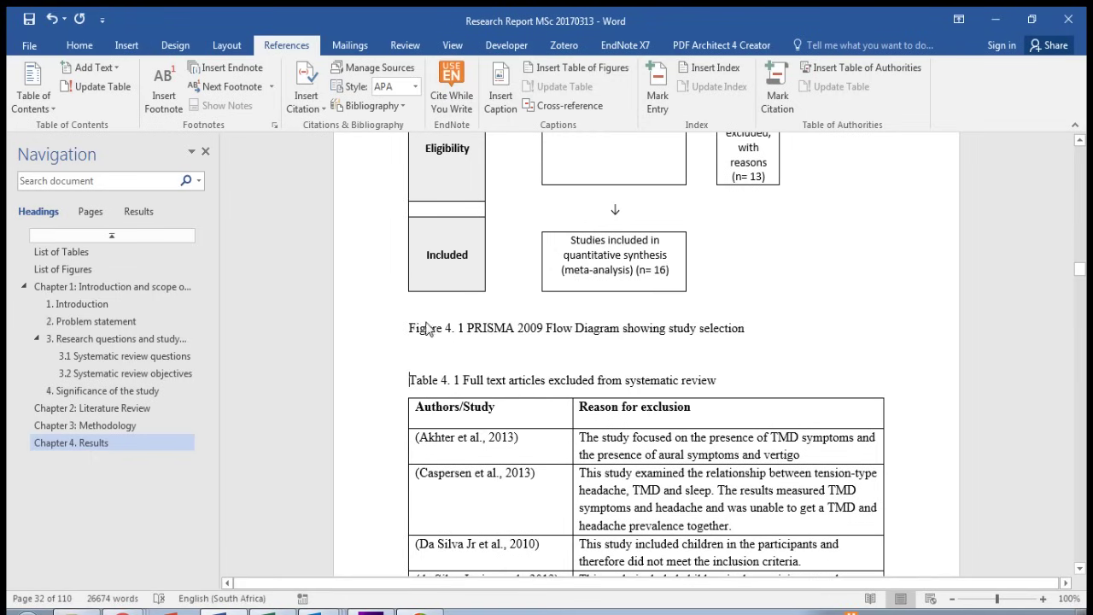
# Step: Insert a caption with the label "Figure 4." in front of the typed Figure 4.2 title below the forest plot
pyautogui.scroll(-20, 413, 333)
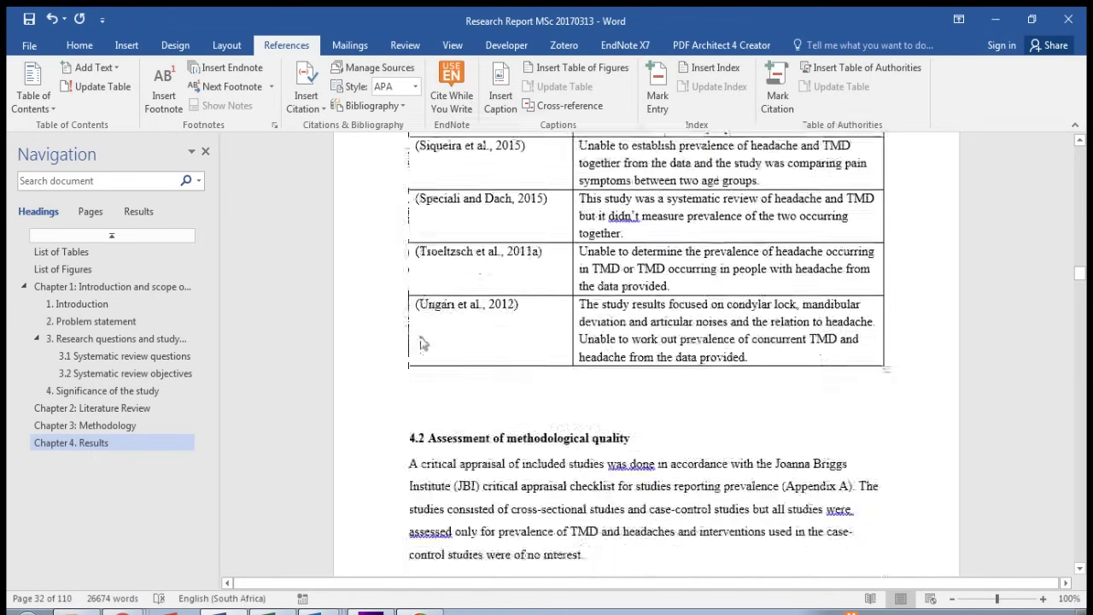
pyautogui.scroll(-20, 421, 344)
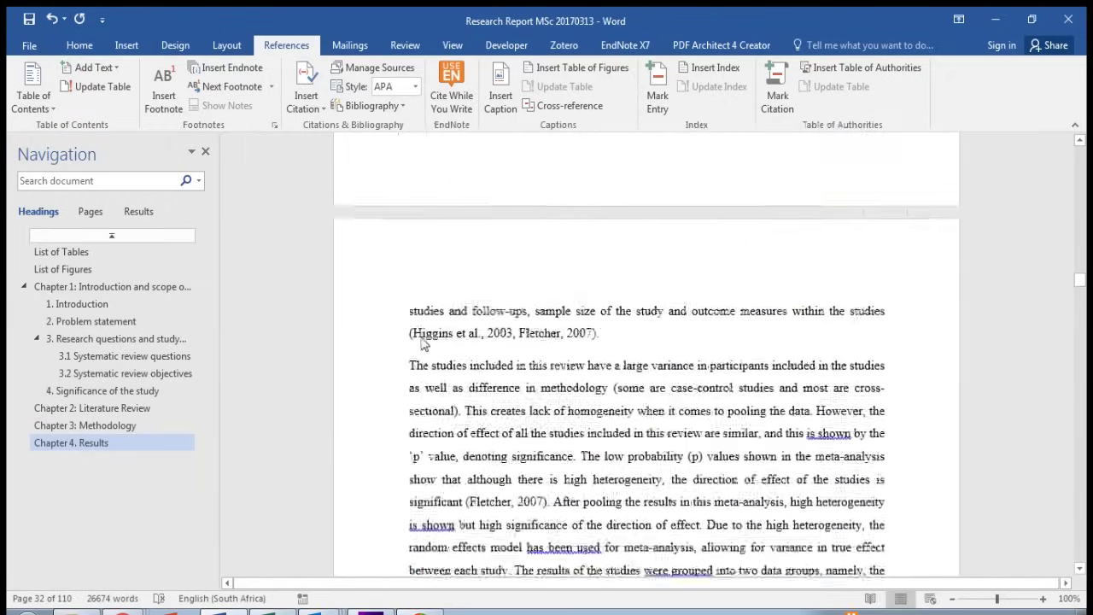
pyautogui.scroll(-20, 421, 349)
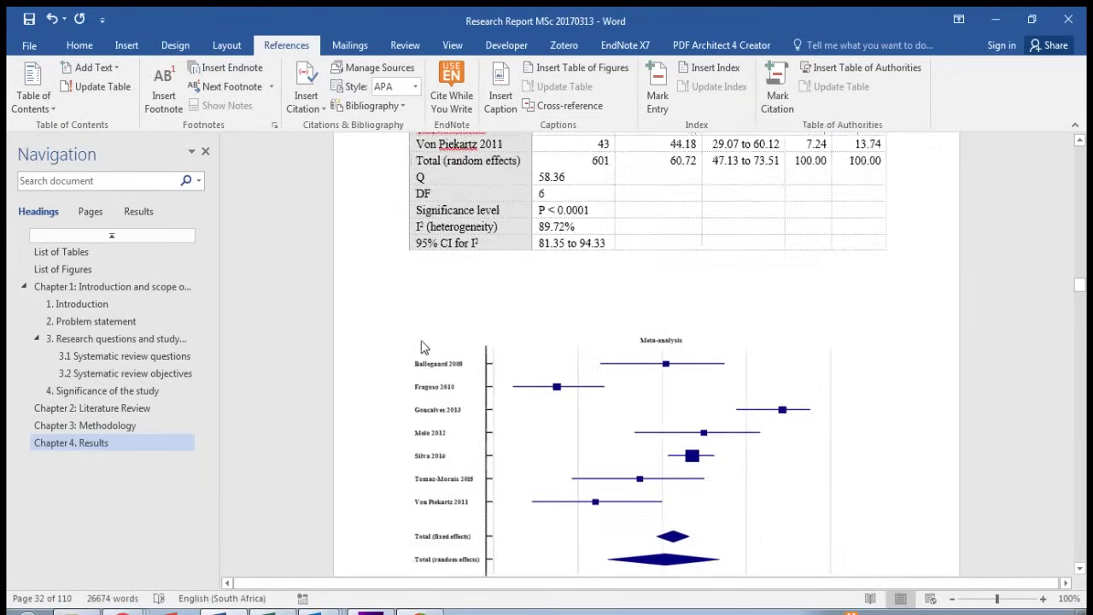
pyautogui.scroll(-1, 421, 354)
pyautogui.click(409, 391)
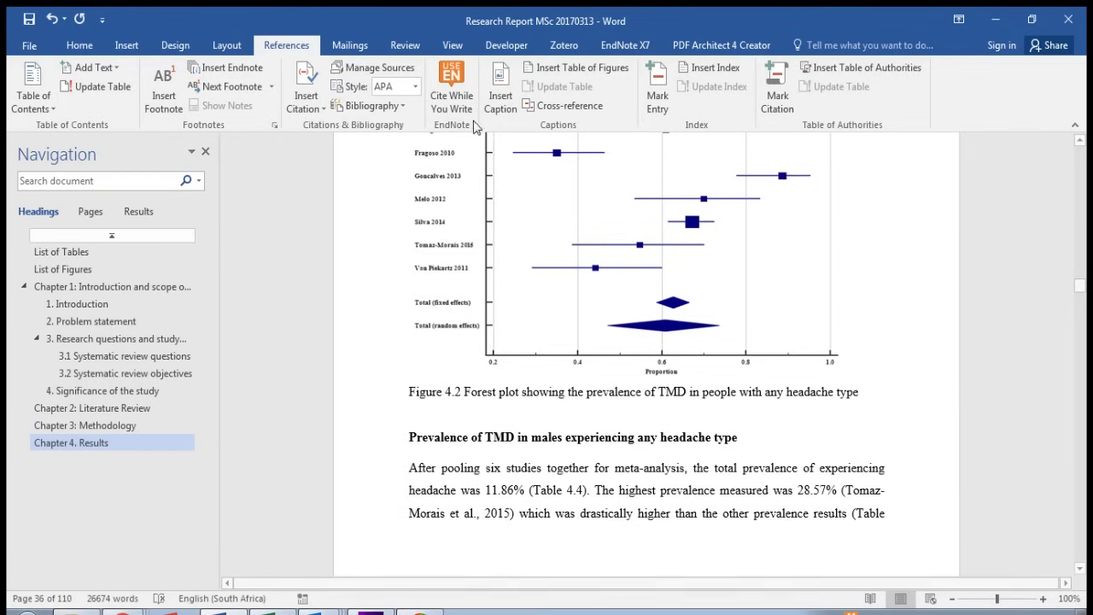
pyautogui.click(493, 100)
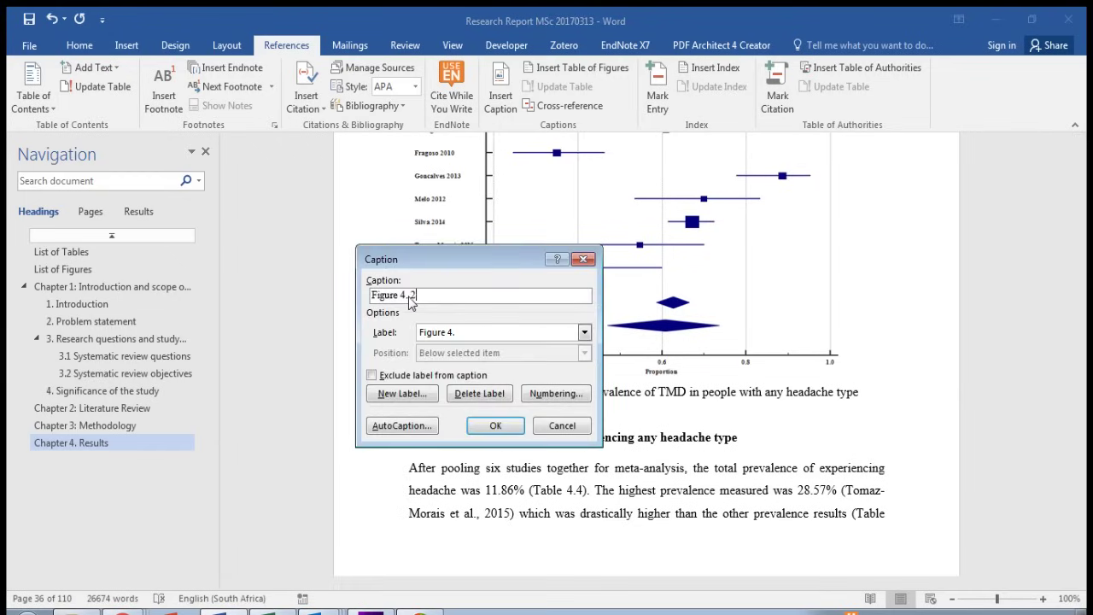
pyautogui.click(496, 426)
# Step: Delete the manually typed "Figure 4.2" after the caption number, keeping the title about TMD prevalence in people with any headache type
pyautogui.press('Delete')
pyautogui.press('Delete')
pyautogui.press('Delete')
pyautogui.press('Delete')
pyautogui.press('Delete')
pyautogui.press('Delete')
pyautogui.press('Delete')
pyautogui.press('Delete')
pyautogui.press('Delete')
pyautogui.press('Delete')
pyautogui.press('Delete')
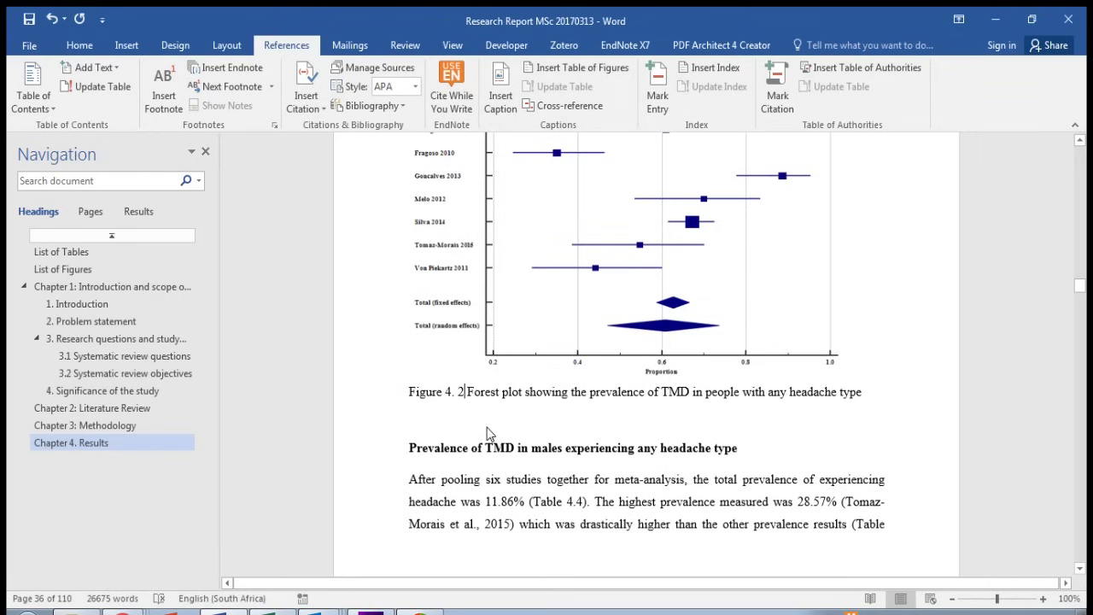
# Step: Insert a table of figures below the List of Figures heading, with "Figure 4." as its caption label
pyautogui.click(74, 271)
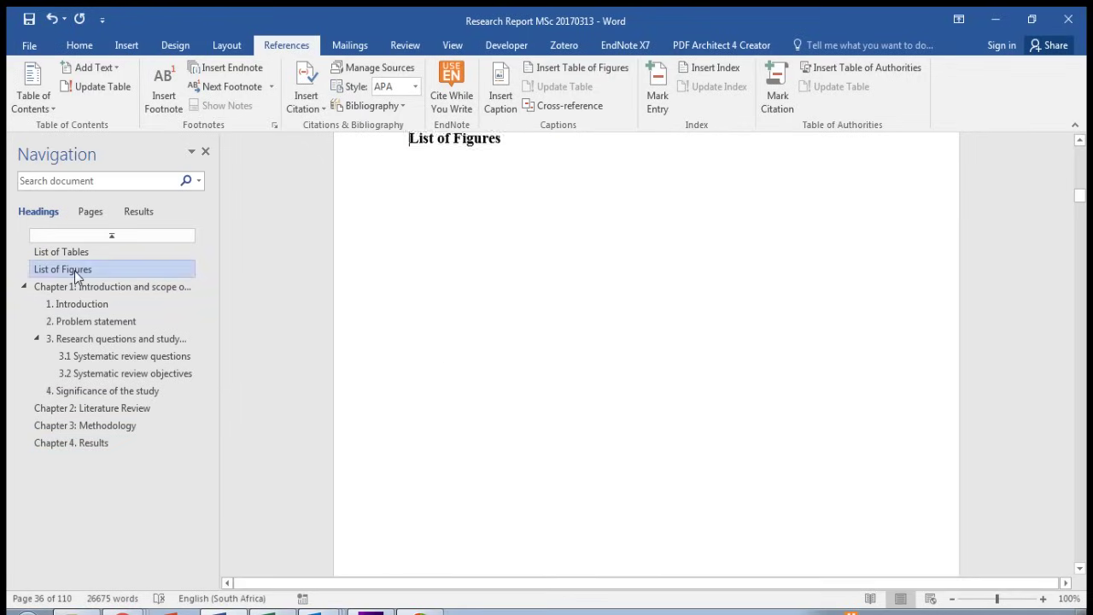
pyautogui.click(425, 221)
pyautogui.click(578, 68)
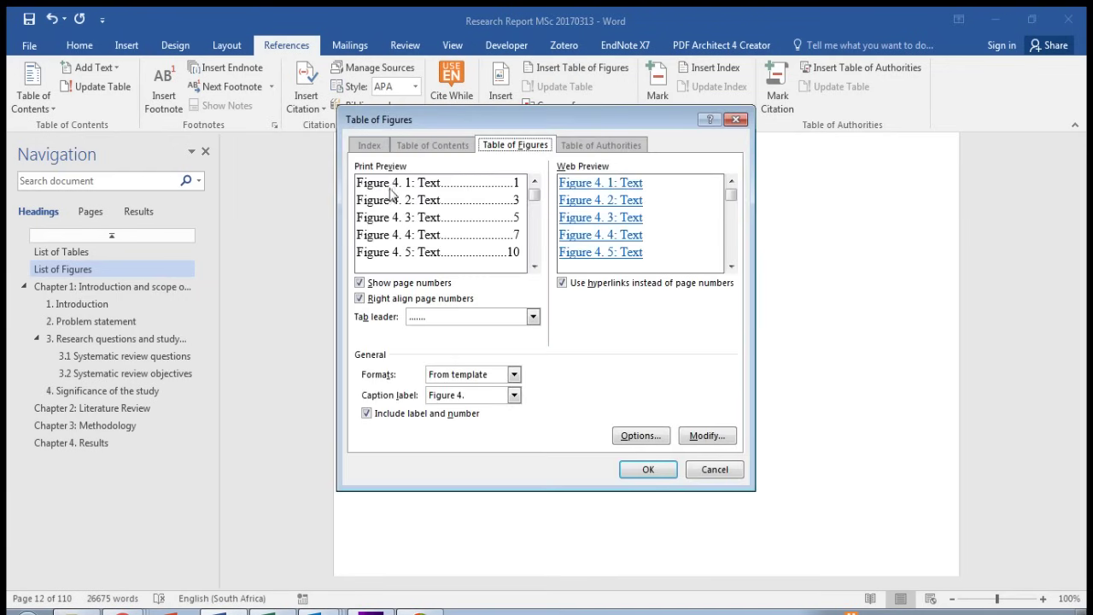
pyautogui.click(516, 398)
pyautogui.click(502, 432)
pyautogui.click(514, 396)
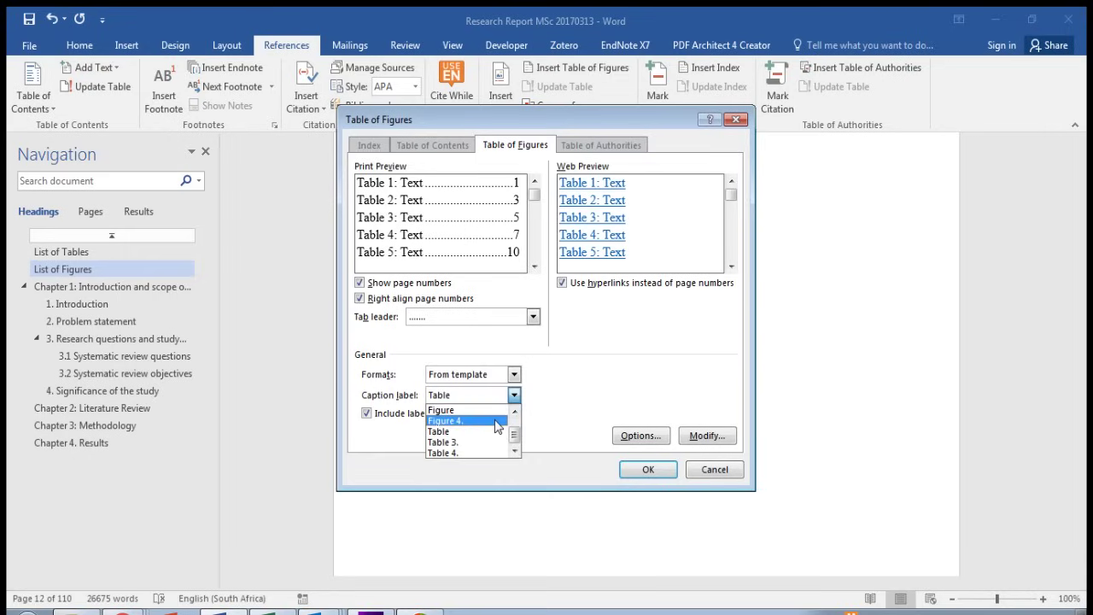
pyautogui.click(496, 421)
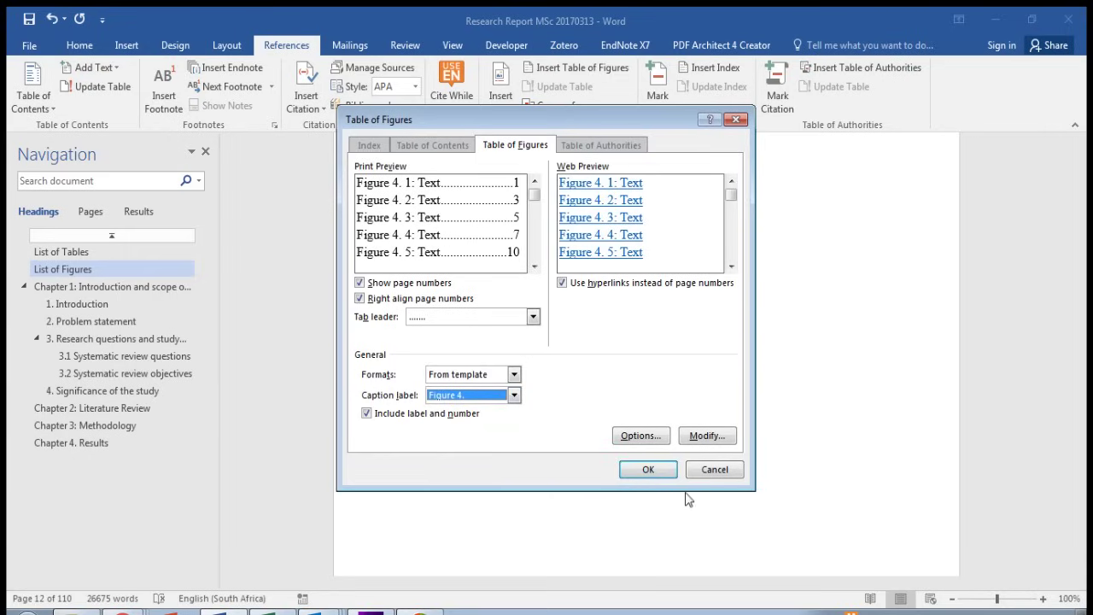
pyautogui.click(648, 471)
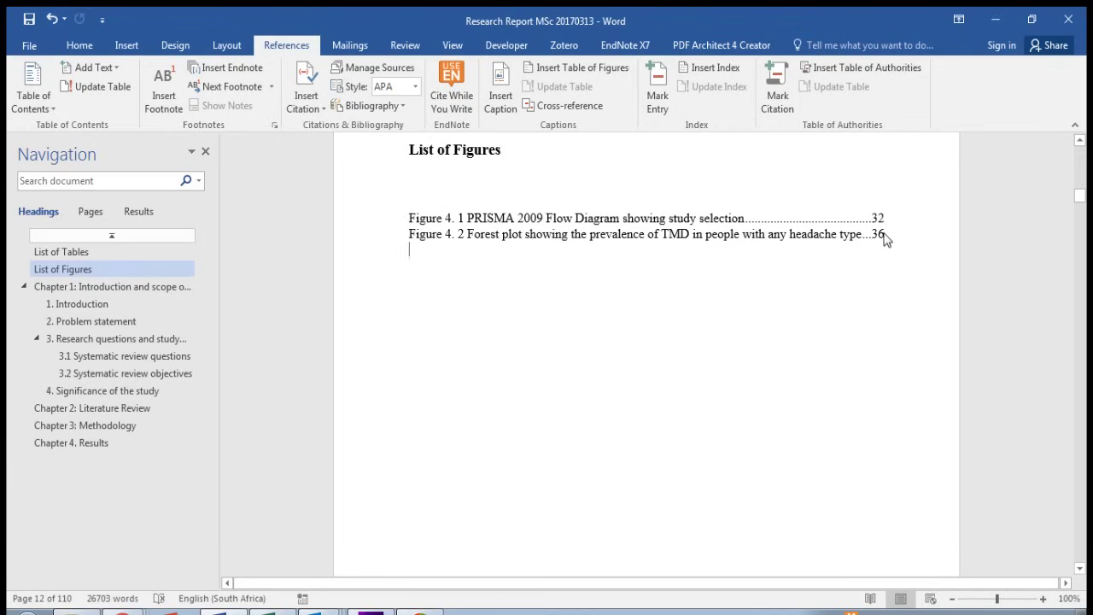
# Step: Update the list of figures, choosing to update the entire table
pyautogui.click(665, 234)
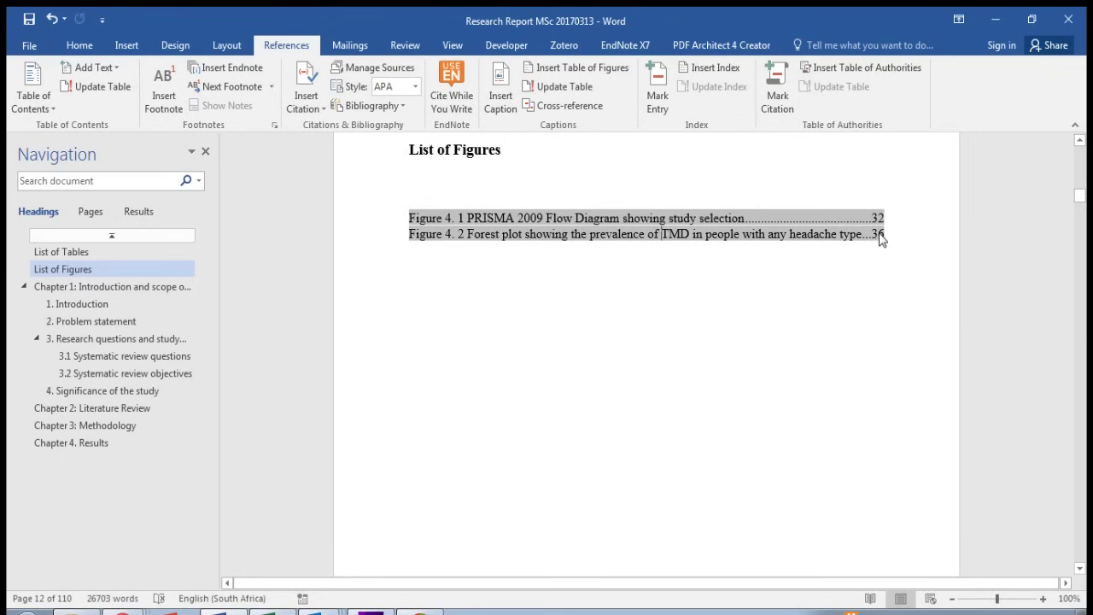
pyautogui.click(677, 266)
pyautogui.click(664, 220)
pyautogui.rightClick(605, 234)
pyautogui.click(638, 325)
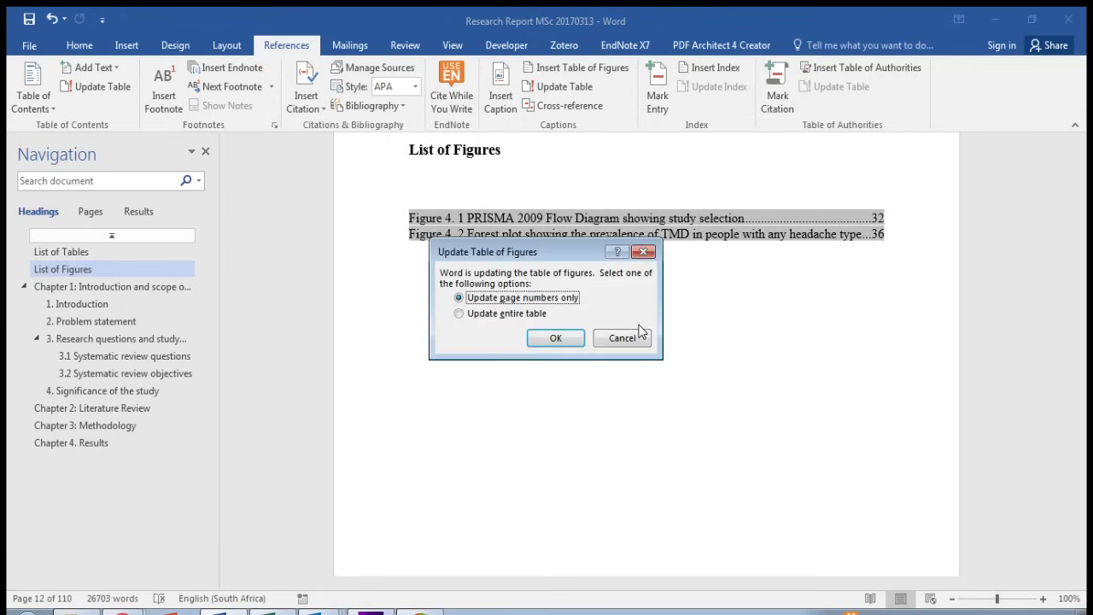
pyautogui.click(460, 314)
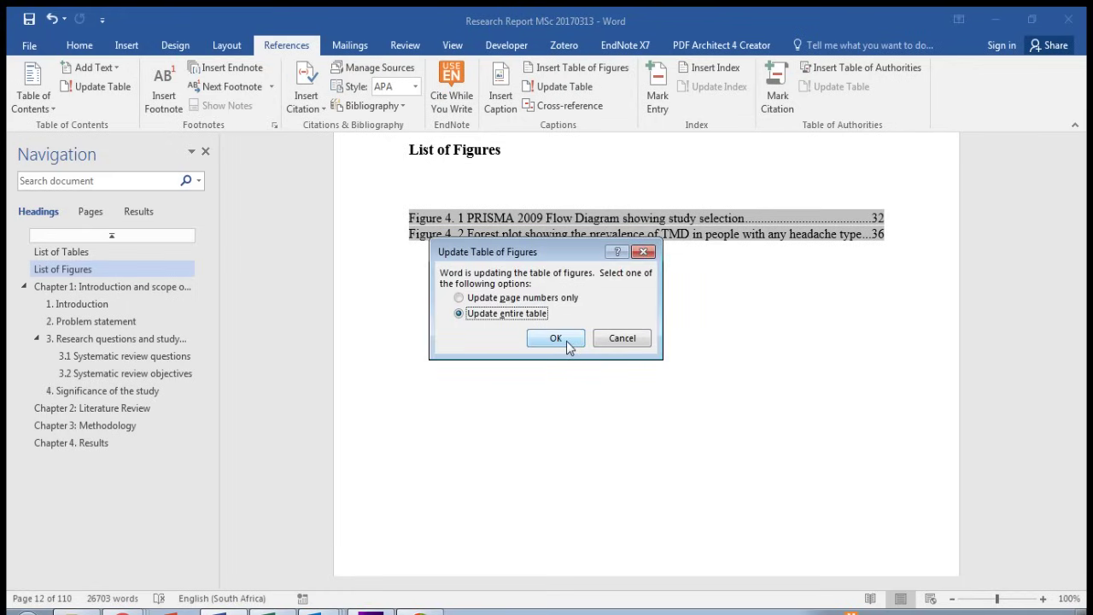
pyautogui.click(458, 298)
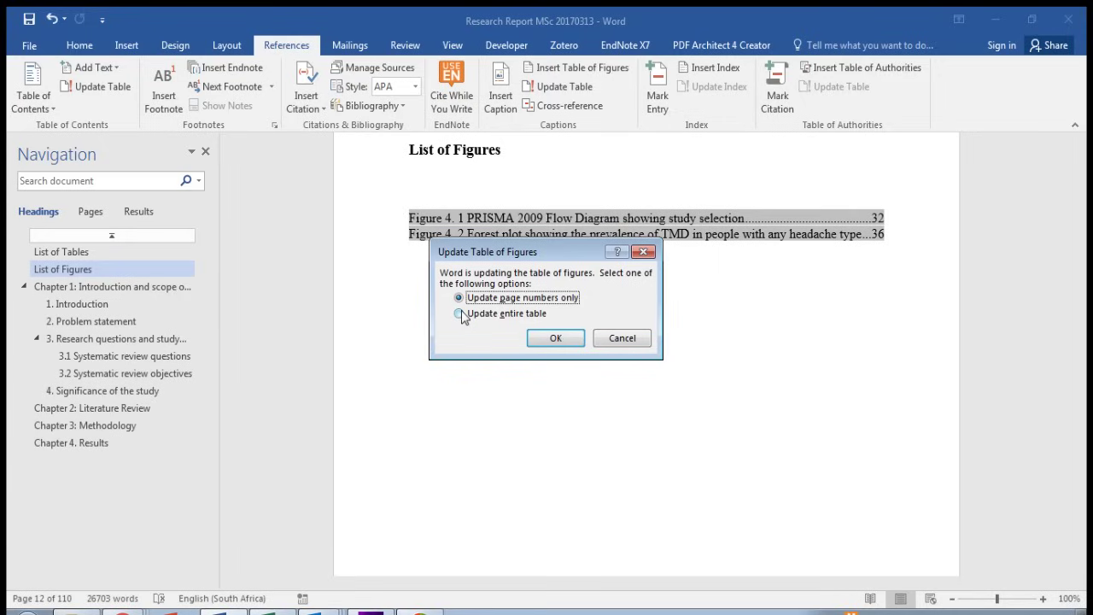
pyautogui.click(459, 313)
pyautogui.click(460, 298)
pyautogui.click(460, 313)
pyautogui.click(556, 338)
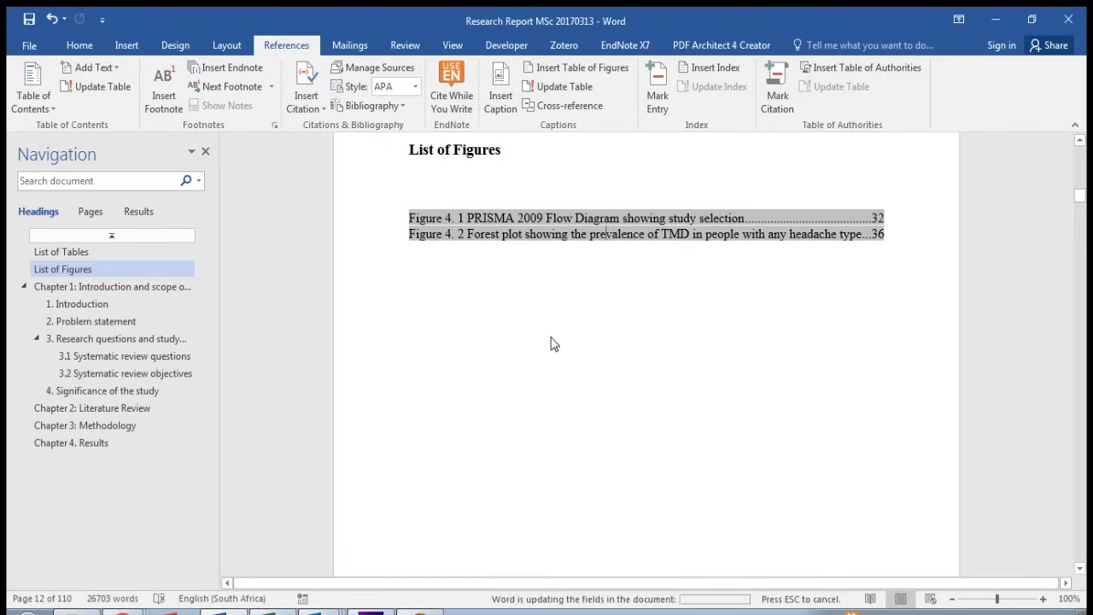